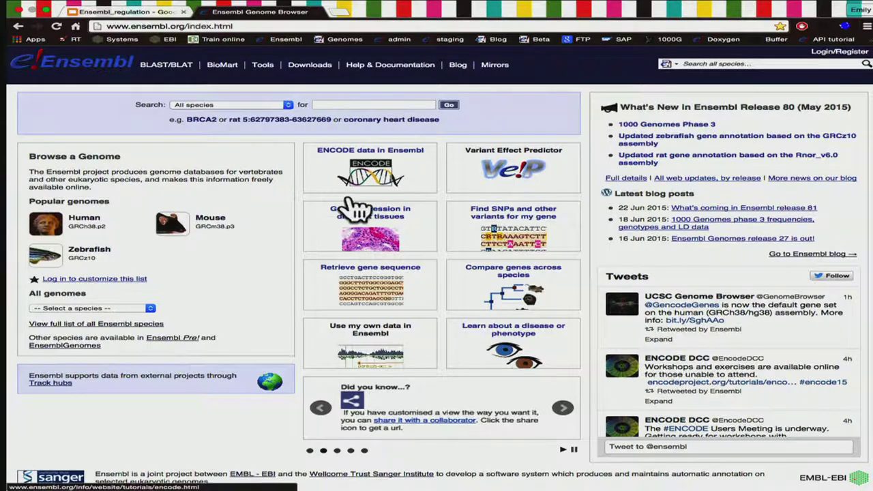
scroll(264, 232, down, 2)
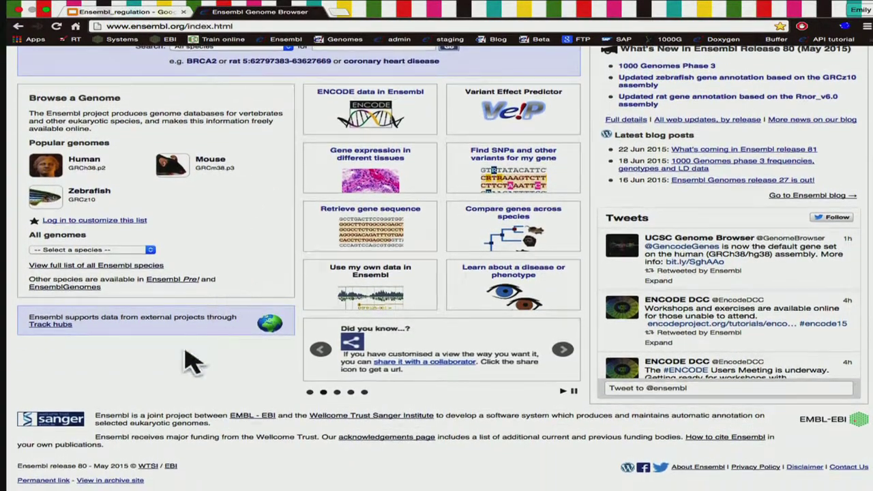
click(116, 481)
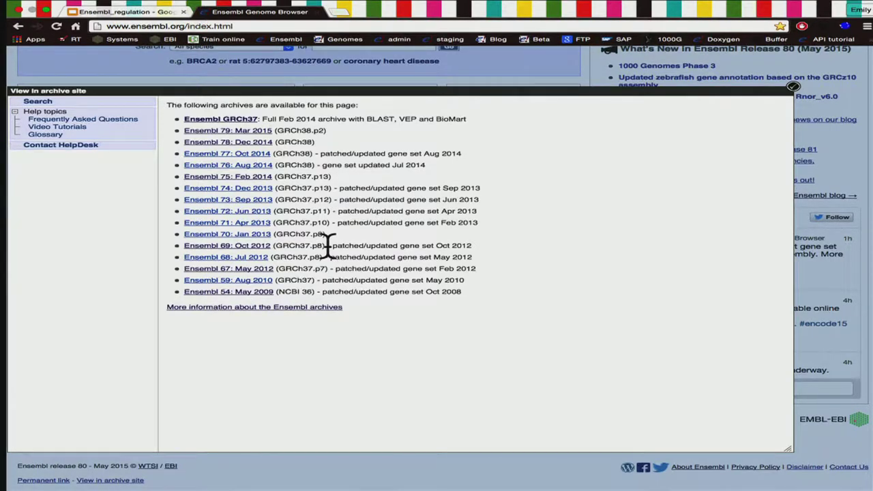
click(819, 283)
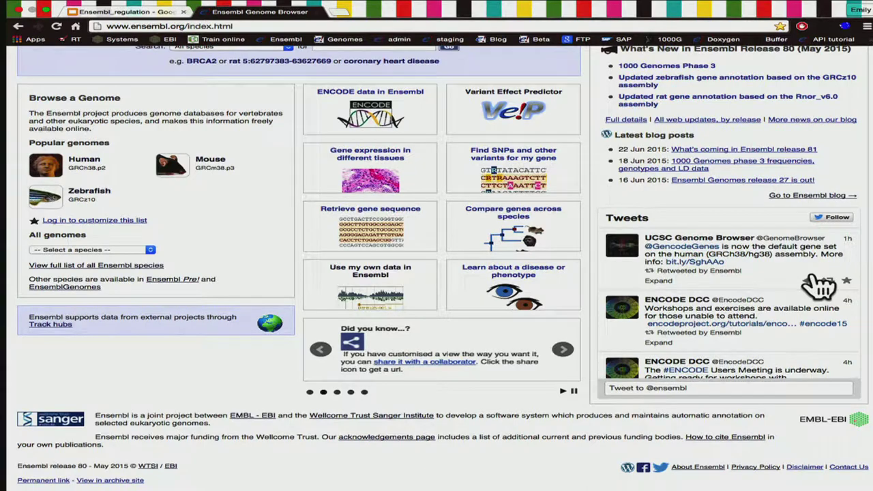
scroll(819, 285, up, 2)
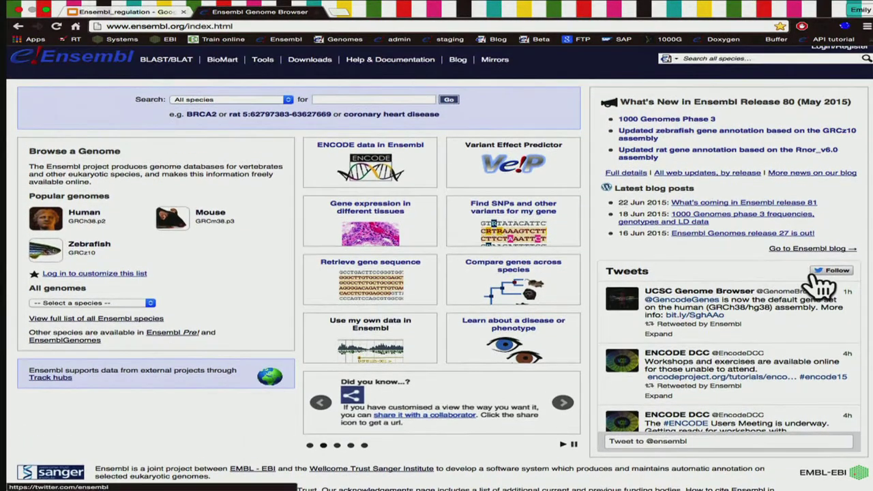
Step: Search Ensembl for limd2 and filter the results to Gene, Human only (2 results)
click(362, 101)
text(iimd3)
key(BackSpace)
text(2)
click(448, 100)
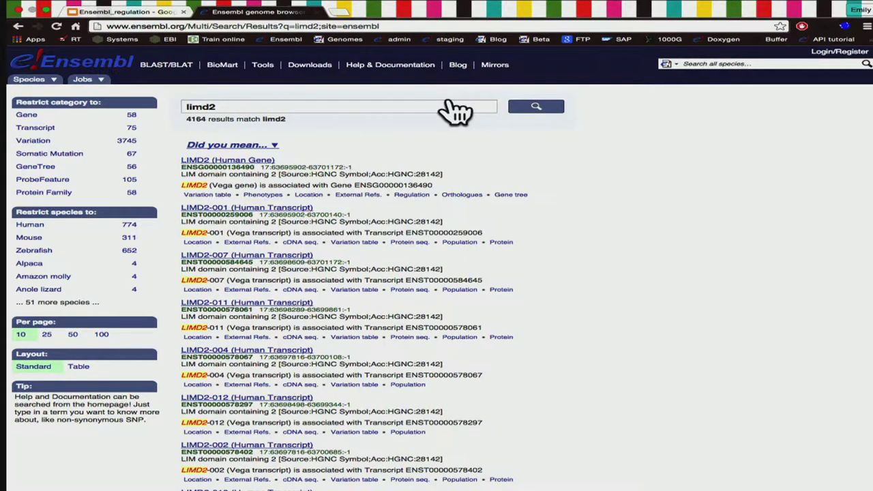
click(74, 121)
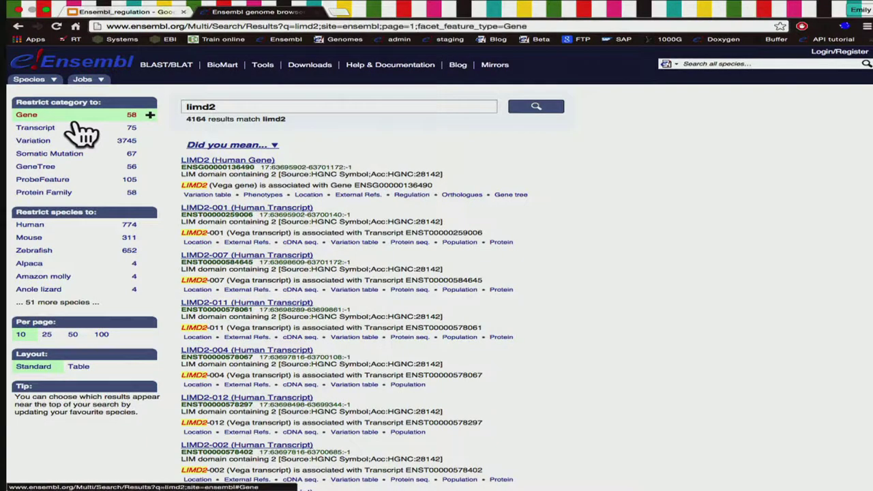
click(56, 160)
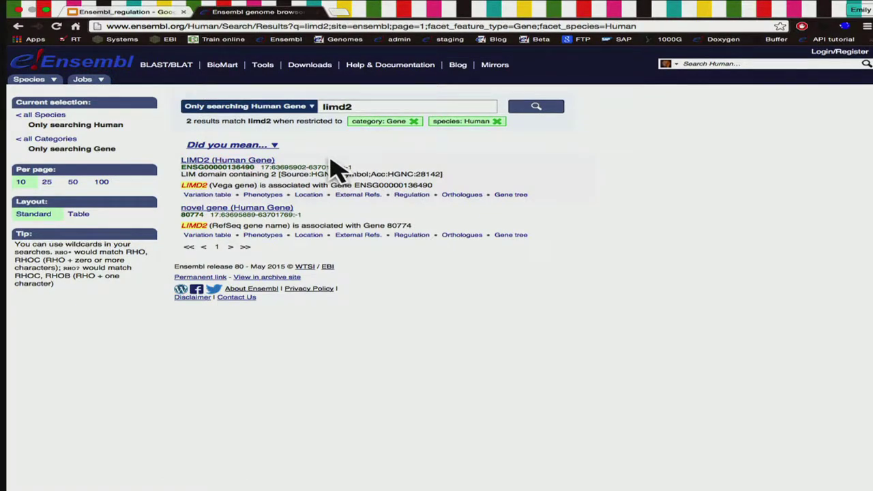
Step: Open human LIMD2's chromosome 17 location and jump to a wider range around the gene
click(299, 167)
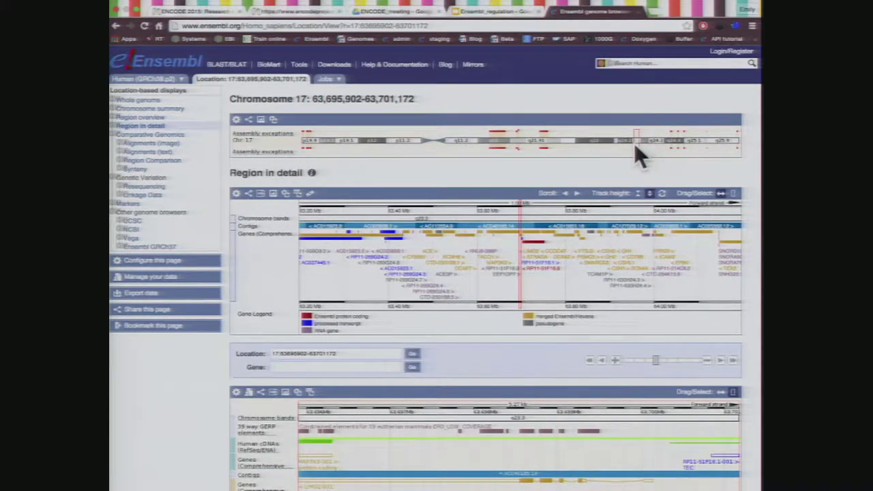
scroll(635, 153, down, 1)
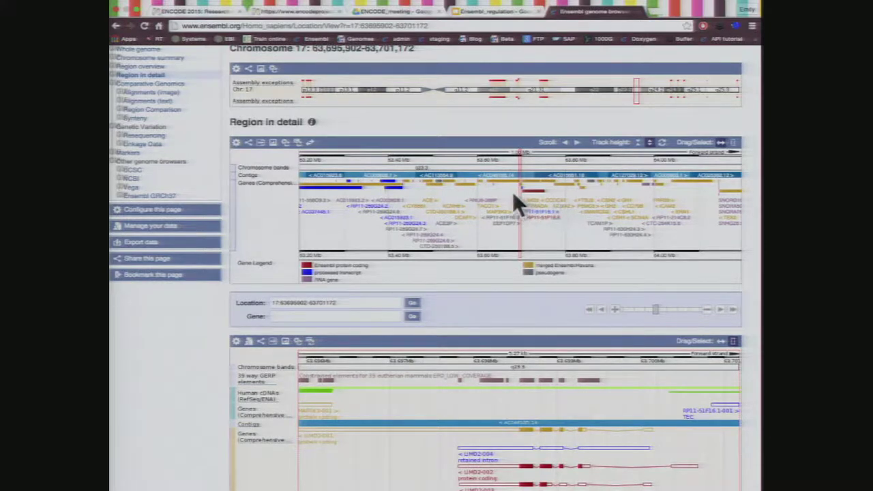
drag(590, 215, 654, 215)
click(516, 354)
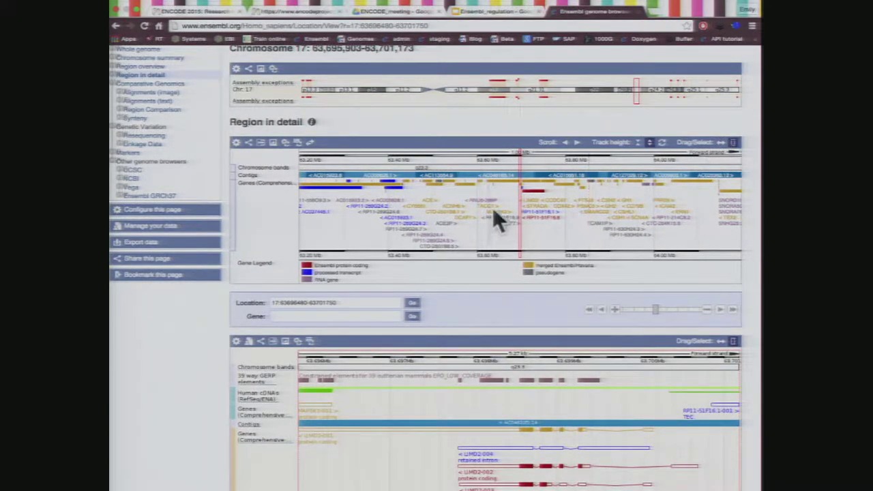
drag(469, 212, 513, 216)
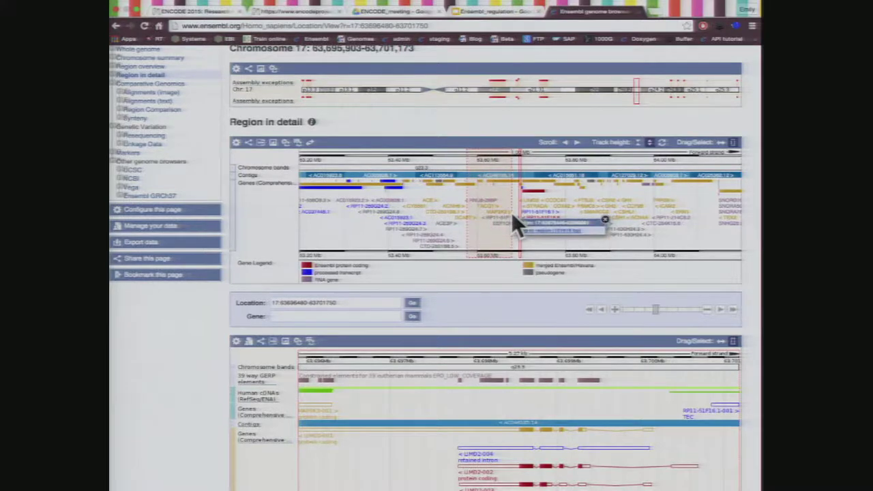
click(605, 219)
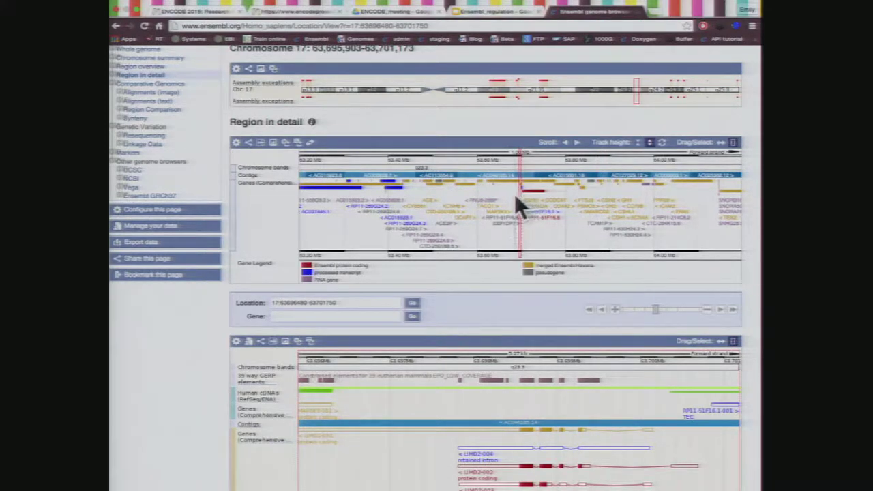
drag(517, 198, 531, 199)
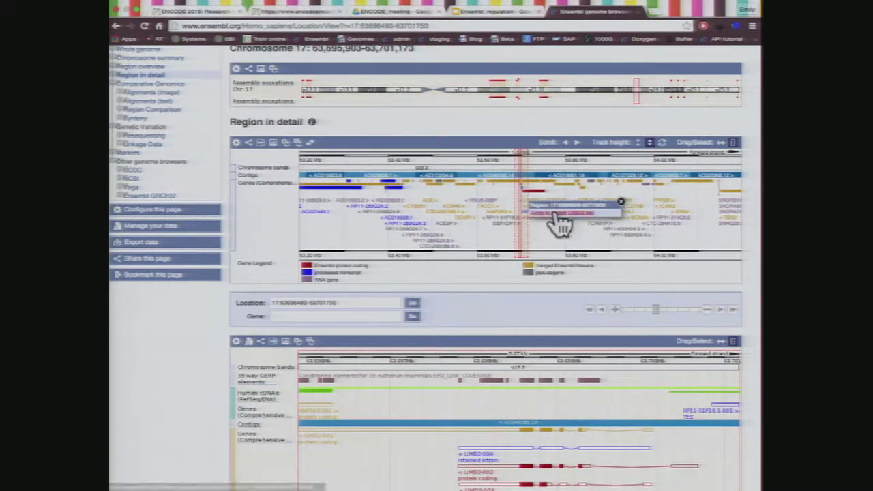
click(558, 213)
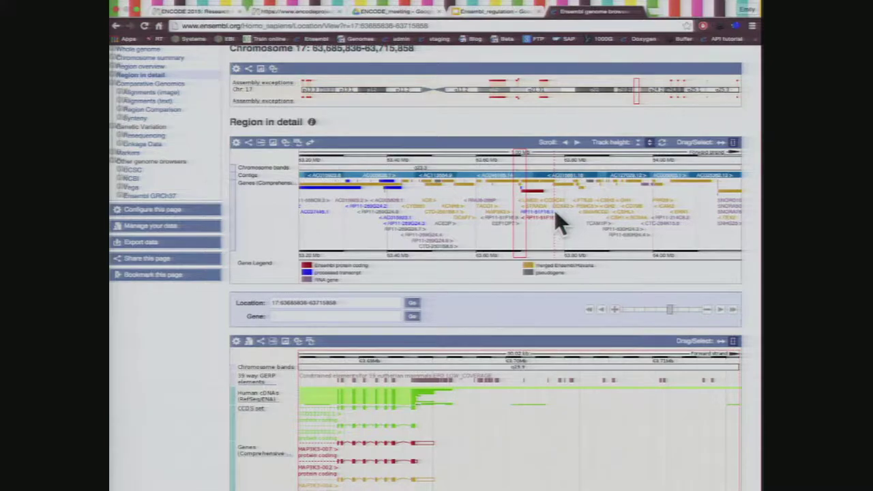
Step: Scroll past the MAP3K3, LIMD2 and STRADA transcripts to the Regulatory Features track and legends
scroll(495, 376, down, 3)
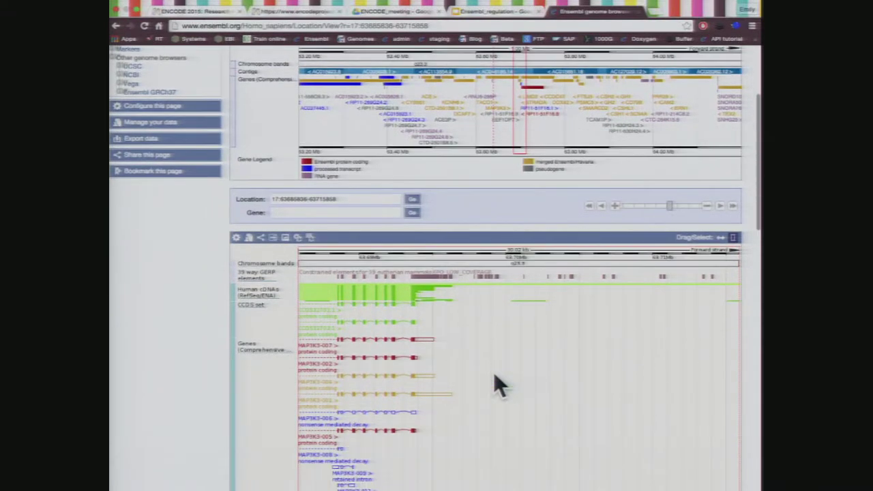
scroll(495, 377, down, 5)
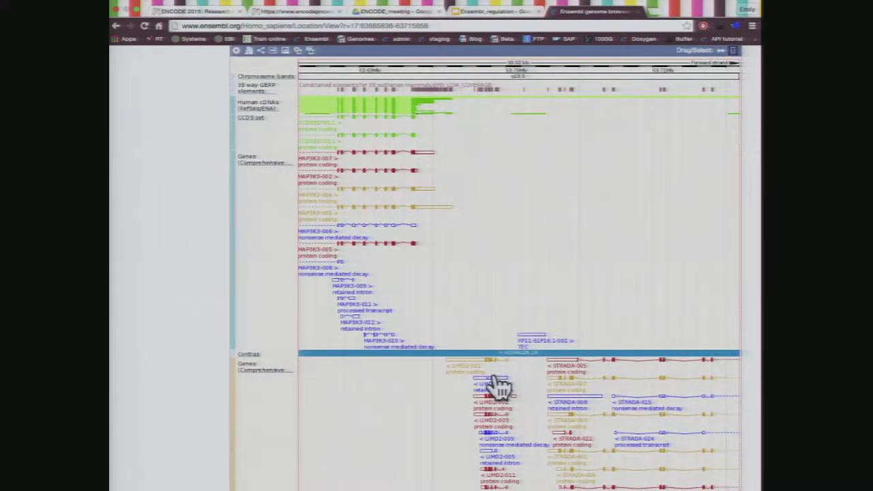
scroll(498, 387, down, 4)
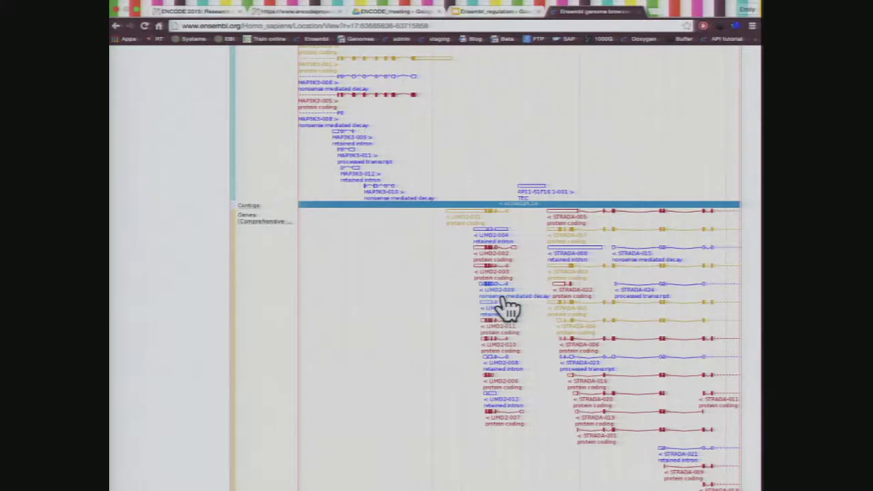
scroll(508, 308, down, 3)
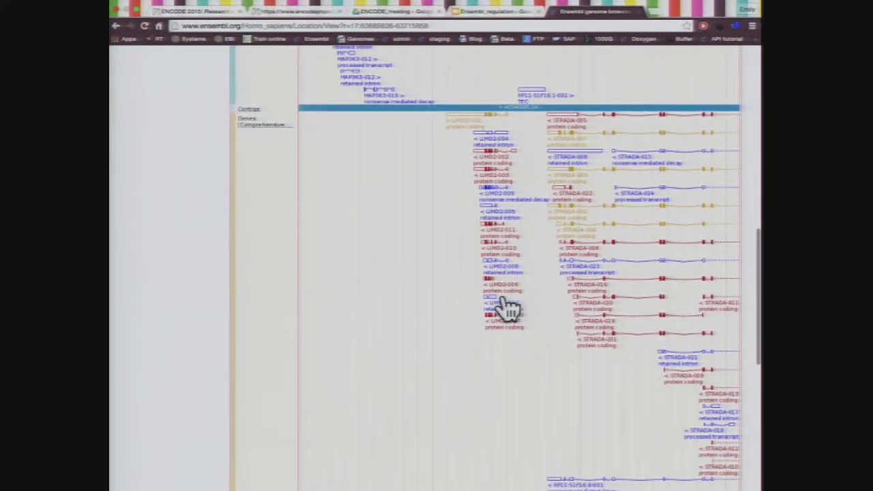
scroll(505, 307, up, 1)
scroll(509, 308, up, 1)
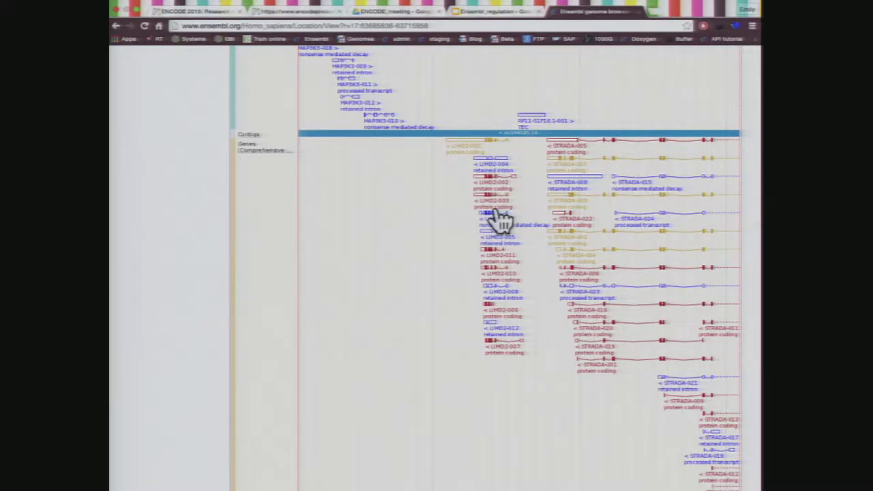
scroll(498, 218, up, 2)
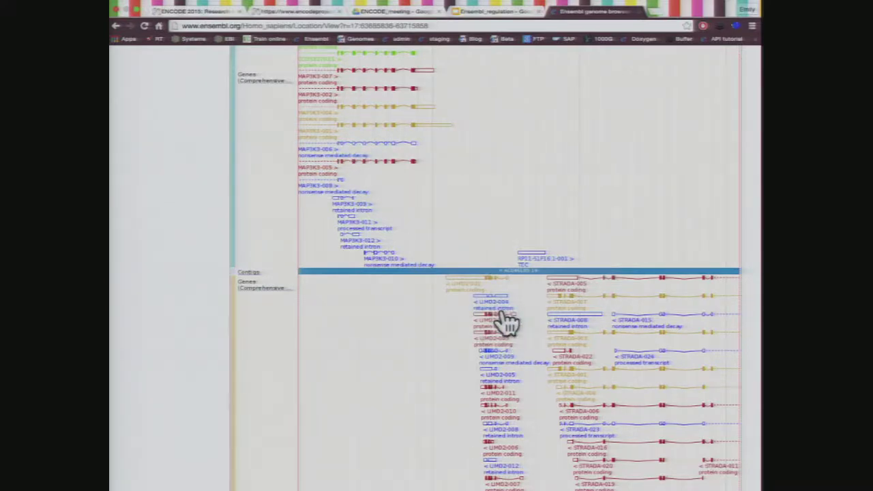
scroll(584, 347, down, 5)
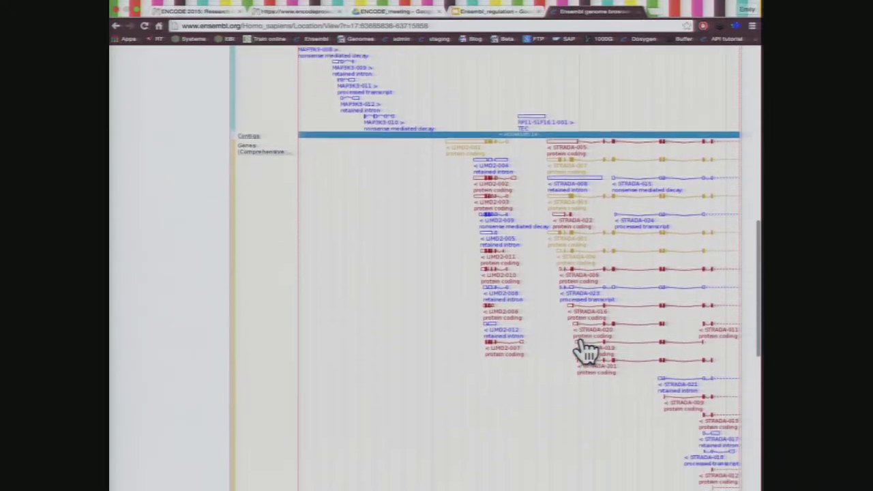
scroll(582, 339, down, 4)
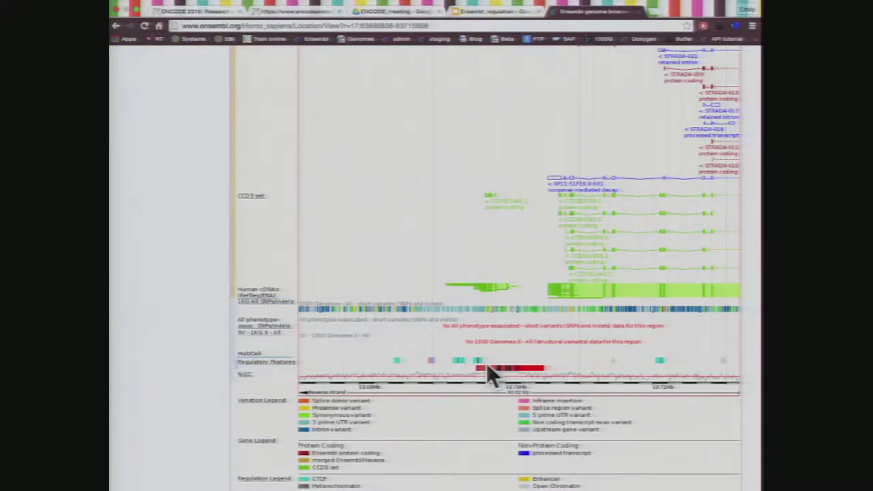
Step: Show the MultiCell popup for the red promoter feature over LIMD2, with CTCF, Egr1 and NFKB motifs
scroll(488, 372, down, 3)
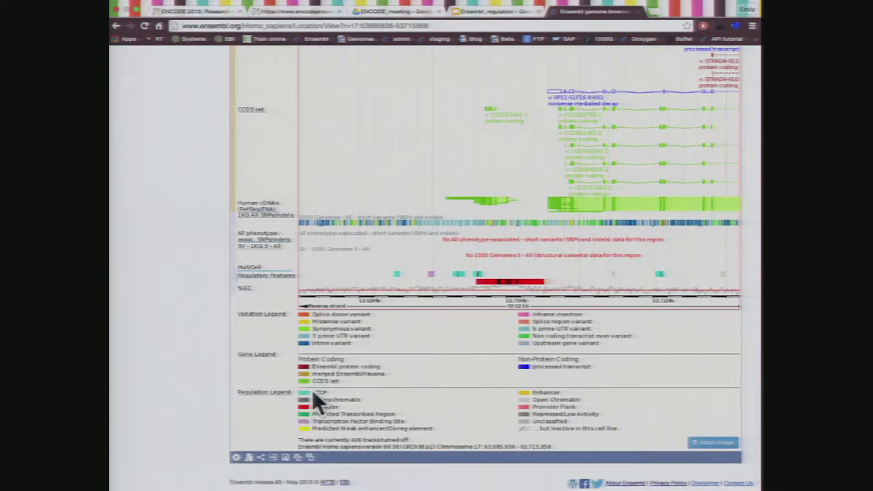
click(263, 275)
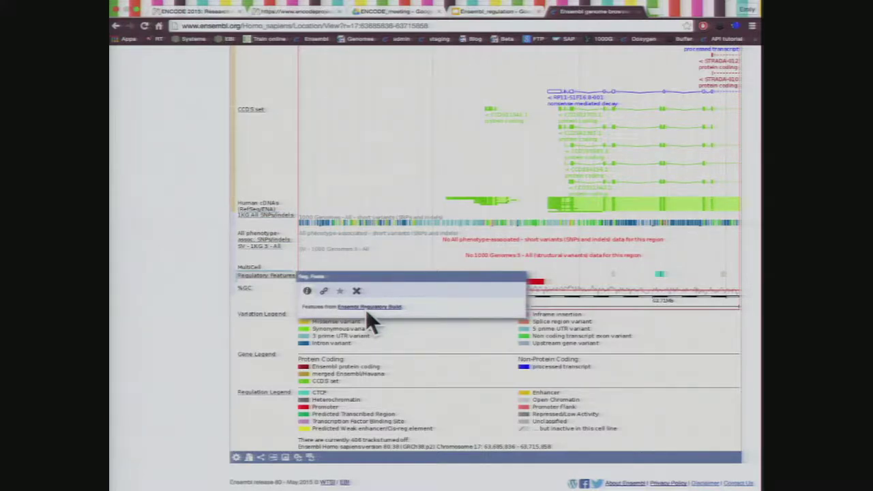
click(189, 326)
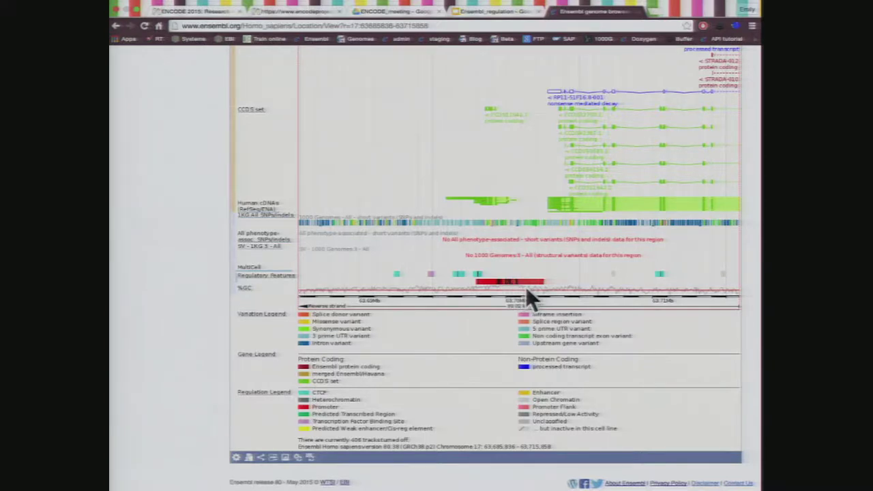
click(527, 287)
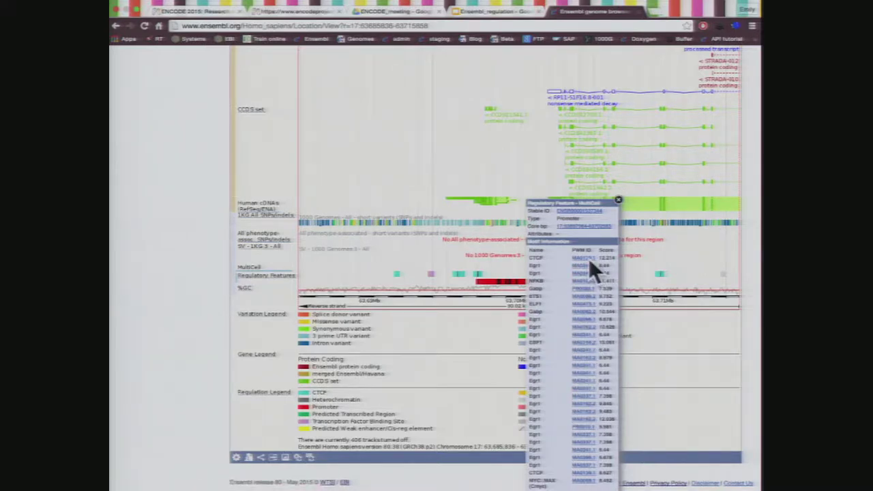
click(580, 223)
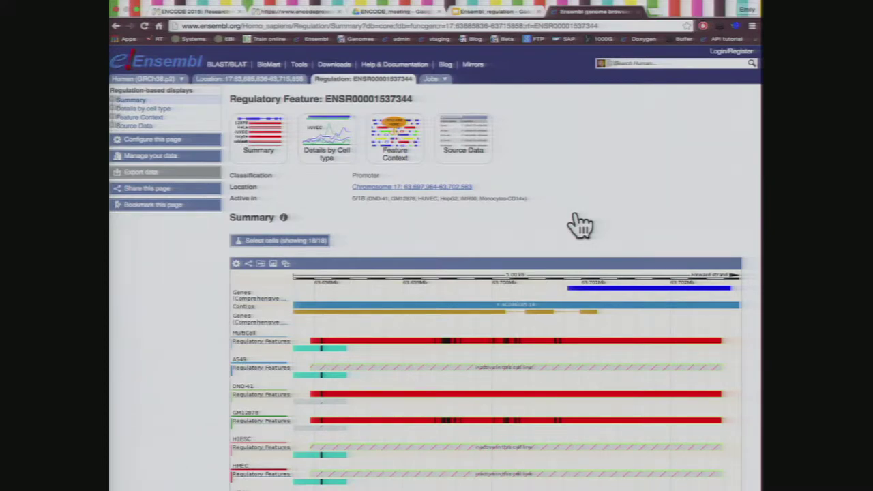
scroll(580, 226, down, 5)
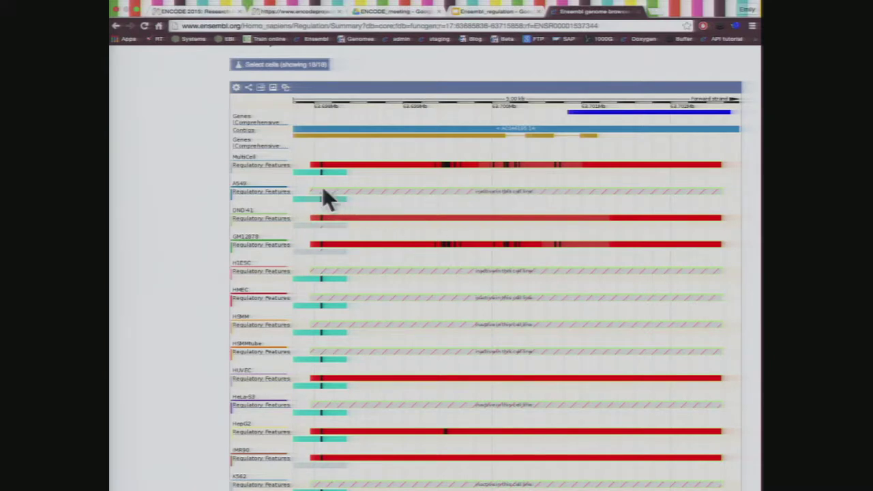
click(242, 193)
click(240, 188)
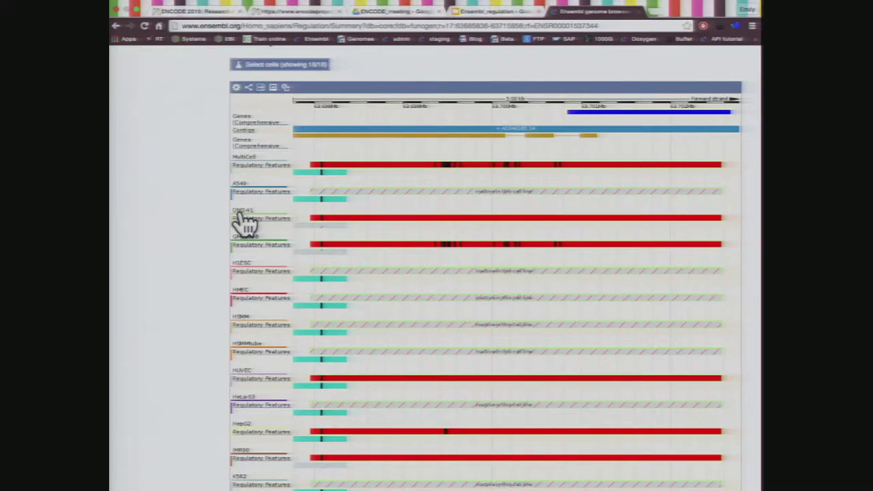
scroll(366, 326, down, 5)
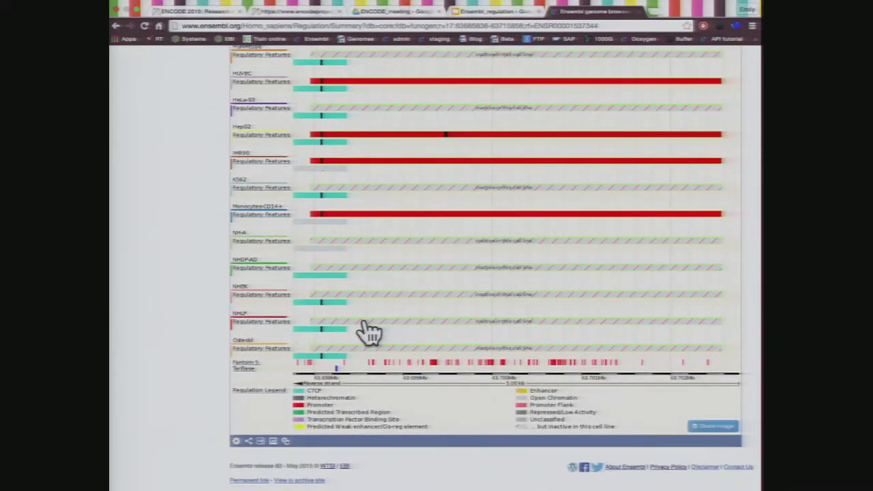
scroll(366, 326, up, 5)
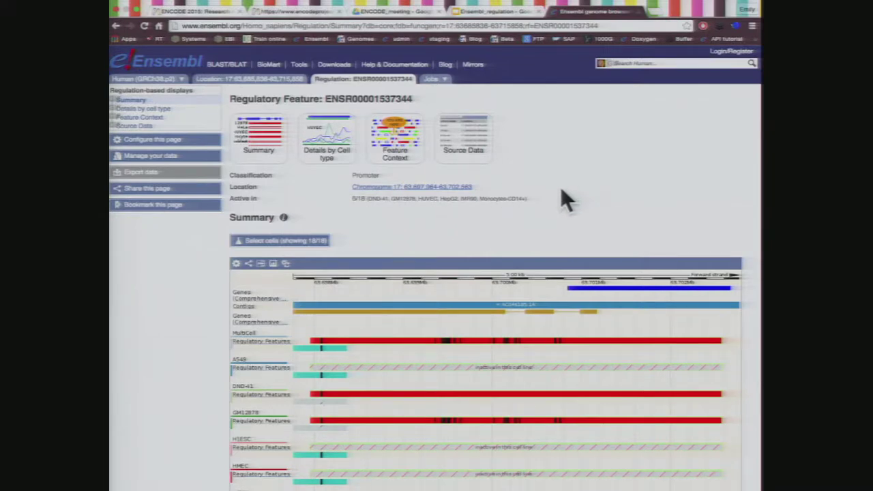
scroll(548, 249, down, 3)
scroll(546, 245, up, 3)
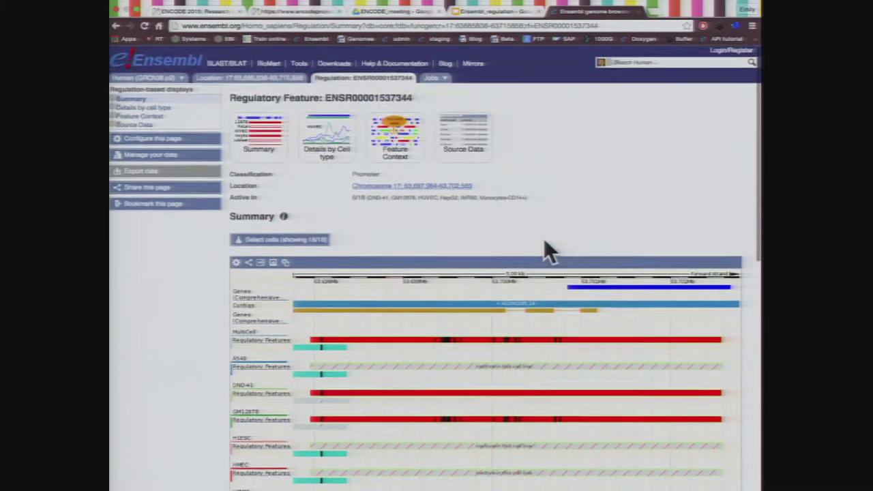
scroll(545, 242, down, 5)
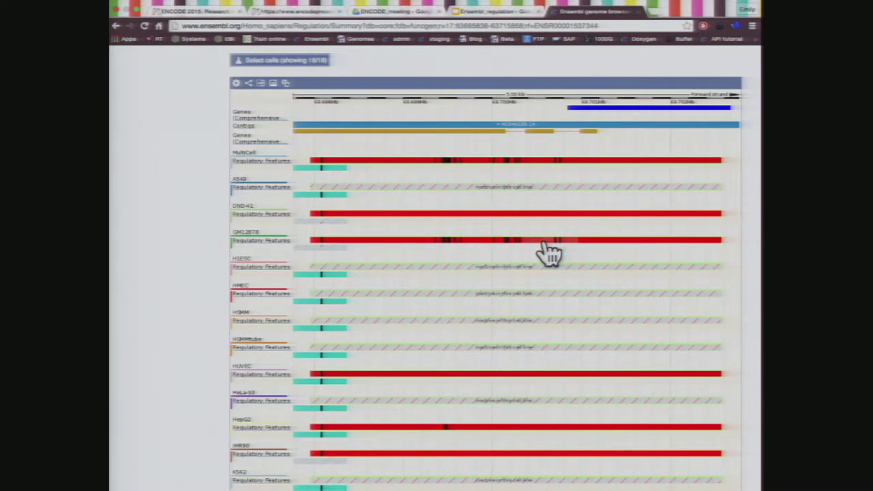
scroll(550, 253, down, 2)
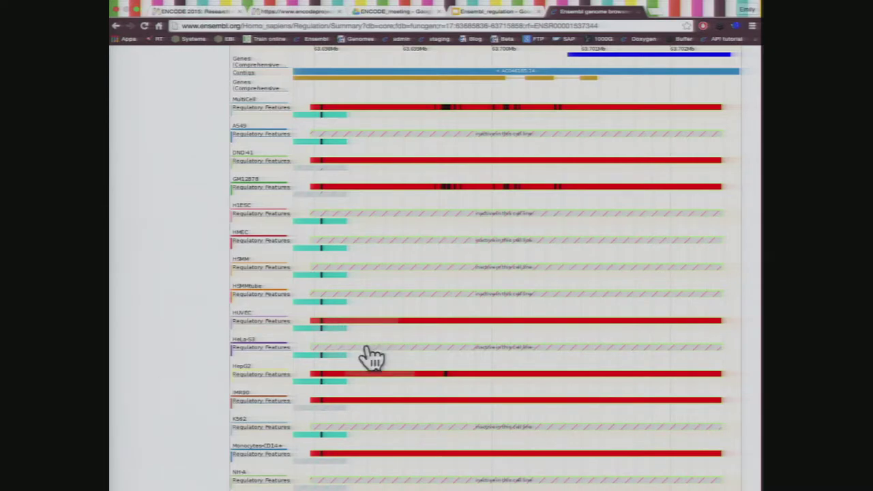
scroll(369, 354, up, 4)
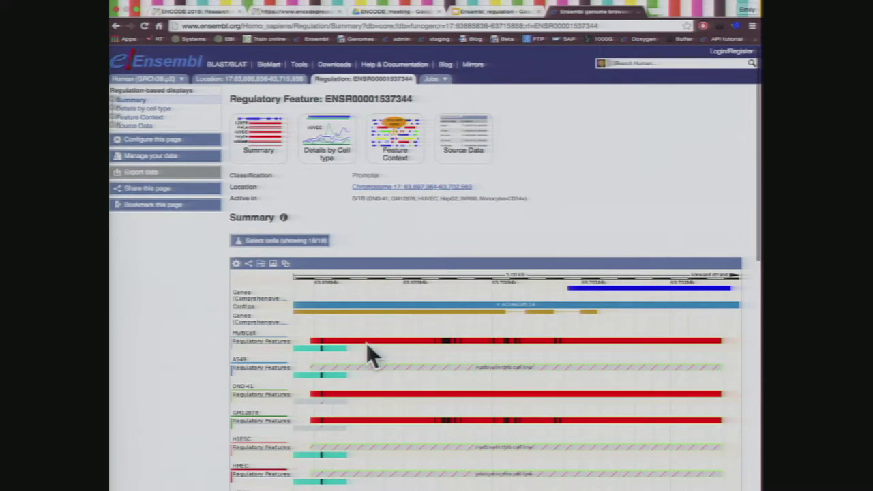
click(341, 162)
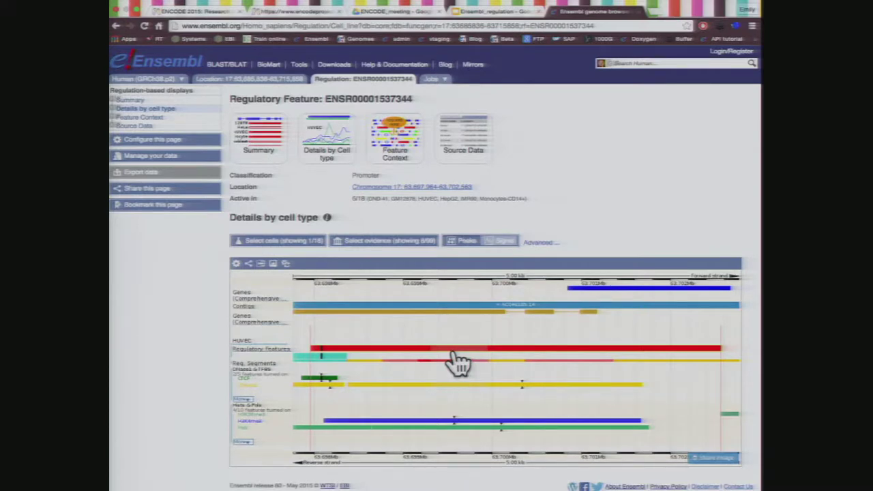
Step: Turn on HeLa-S3 in Select cells so 2 of 18 cell types are shown
click(300, 252)
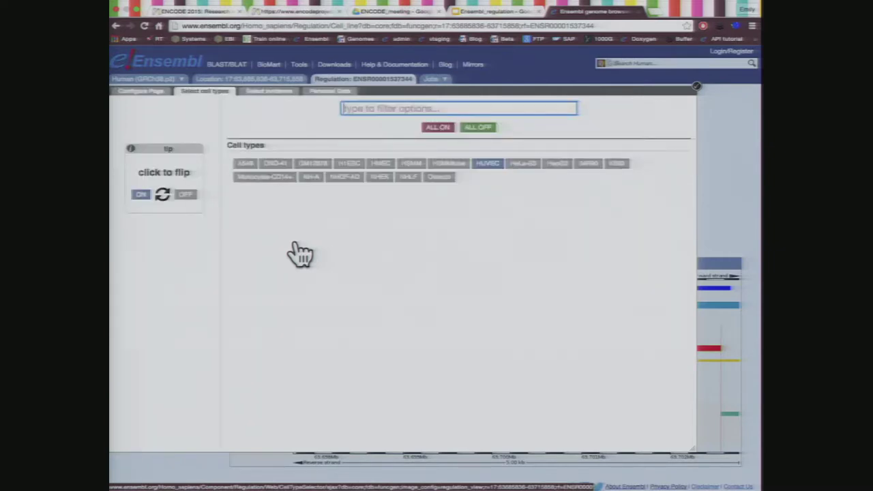
click(523, 169)
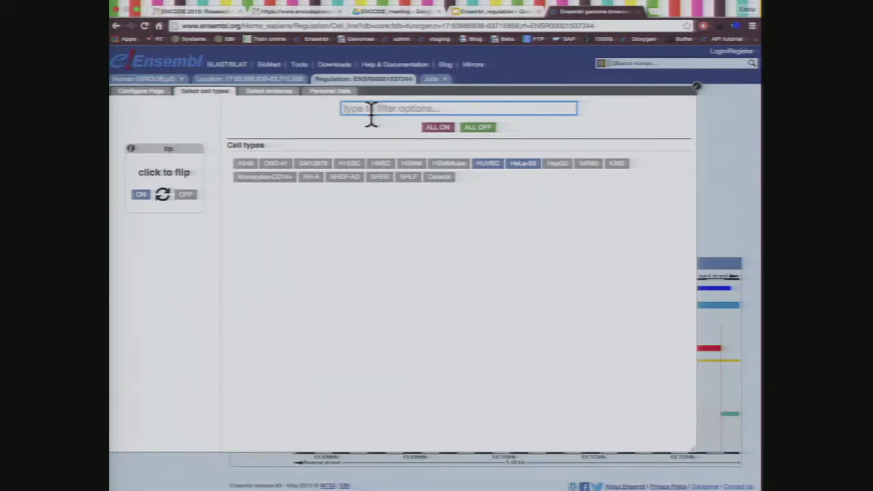
click(728, 117)
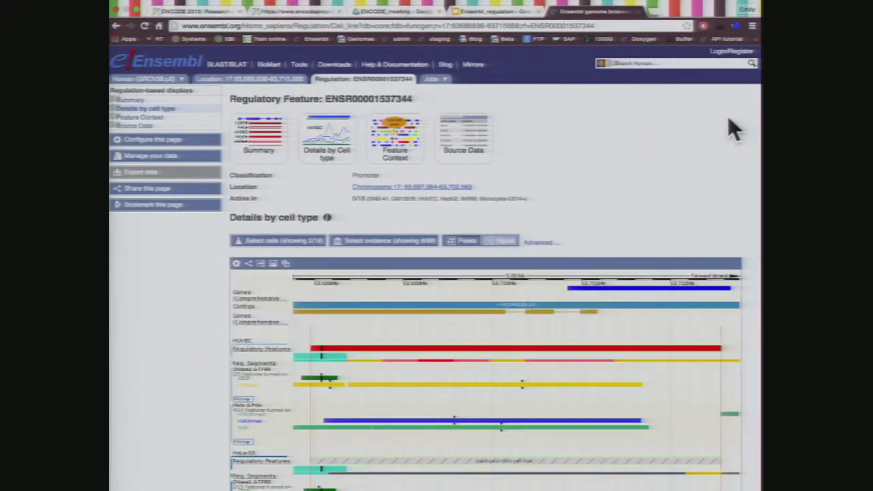
scroll(728, 128, down, 4)
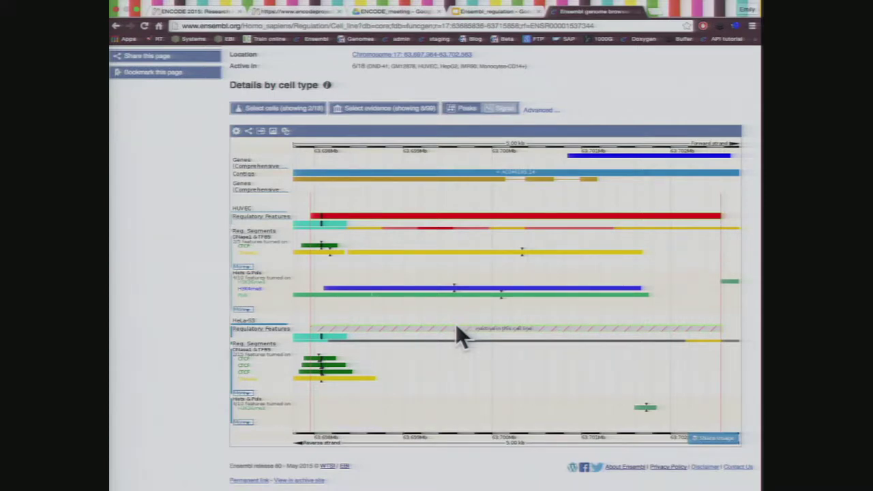
scroll(457, 333, up, 2)
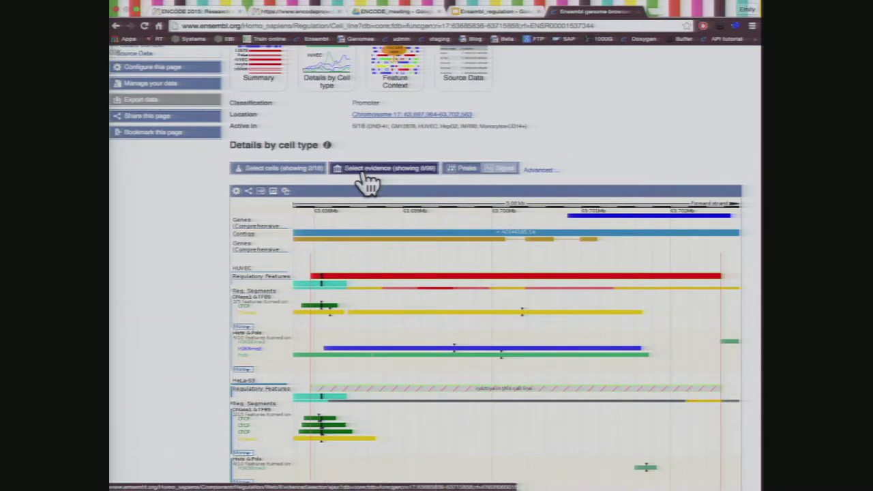
Step: Use ALL ON in Select evidence to enable all 99 evidence types
click(430, 181)
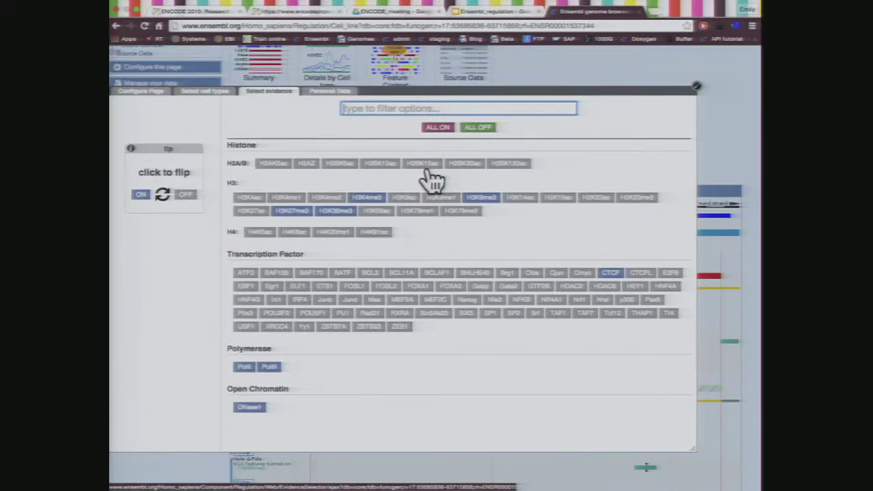
click(438, 128)
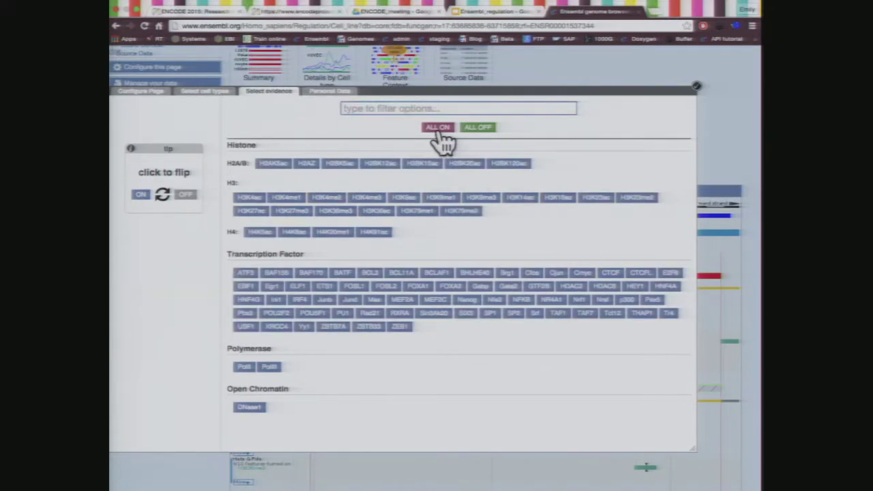
click(731, 98)
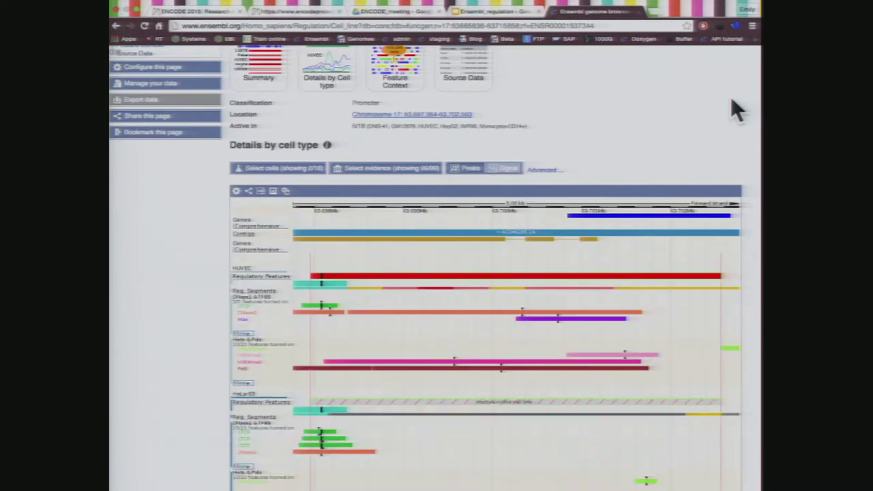
scroll(732, 99, down, 3)
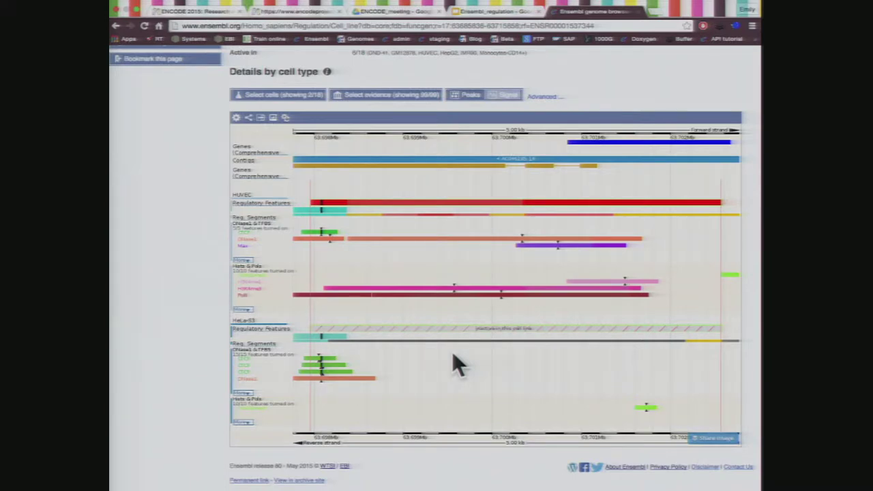
Step: Switch the cell-type evidence display from Peaks to Signal and review the tracks
click(507, 101)
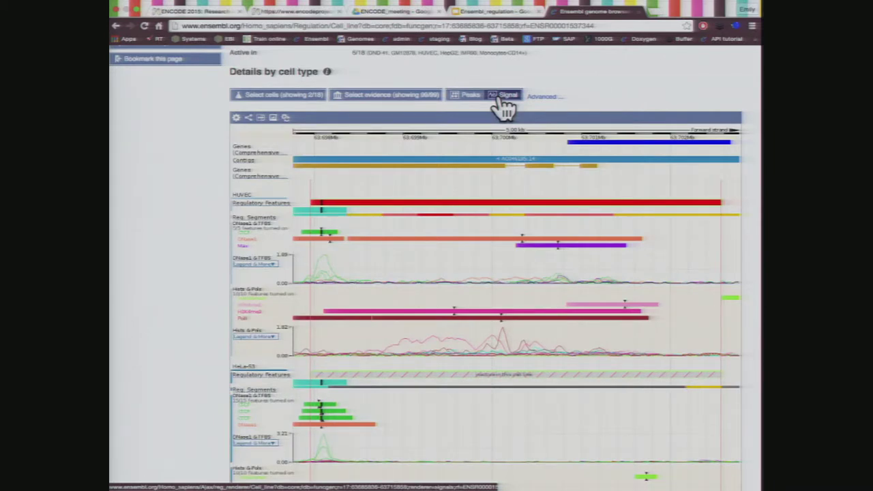
scroll(462, 347, down, 2)
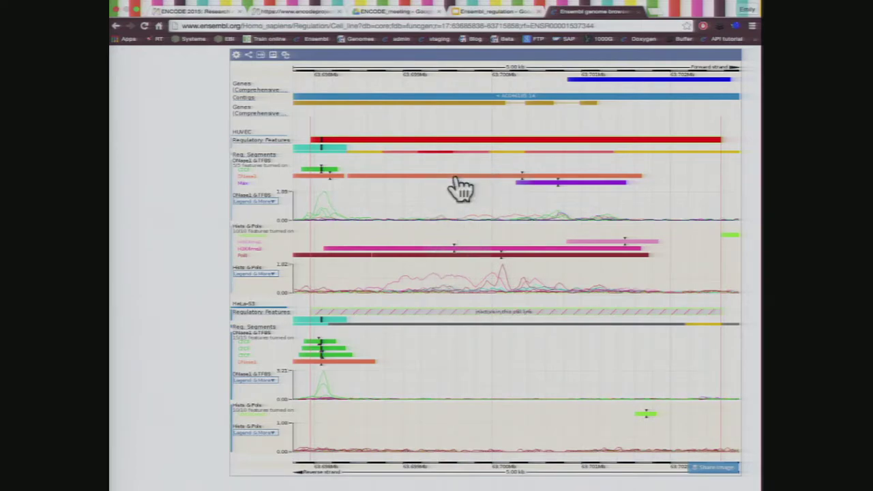
scroll(461, 189, up, 5)
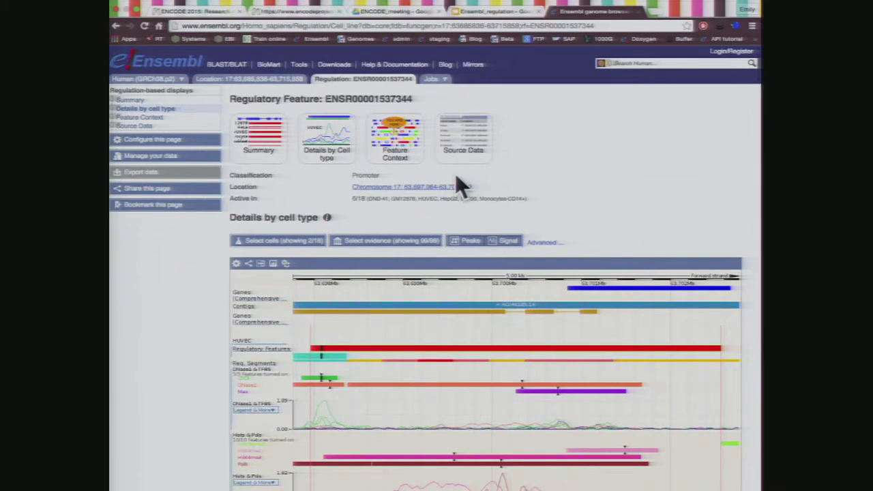
Step: Go to the Location tab's Region in detail for chromosome 17:63,685,836-63,715,858 and browse its tracks
click(250, 80)
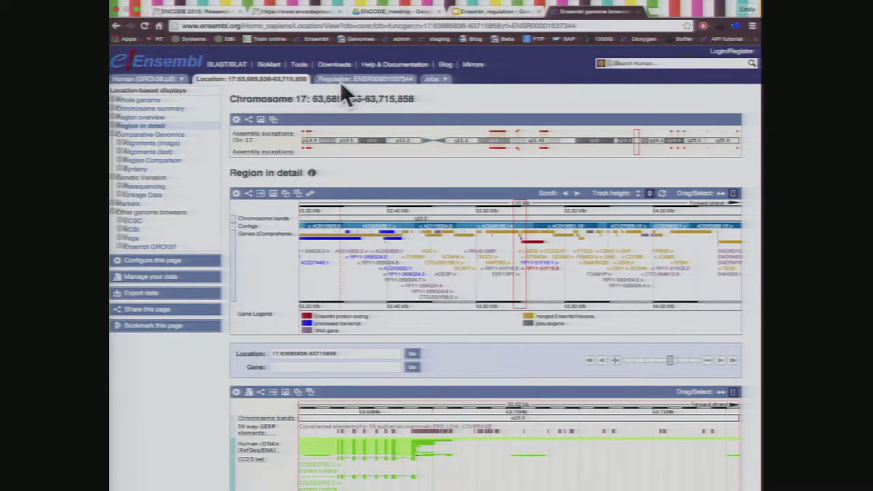
scroll(345, 95, down, 15)
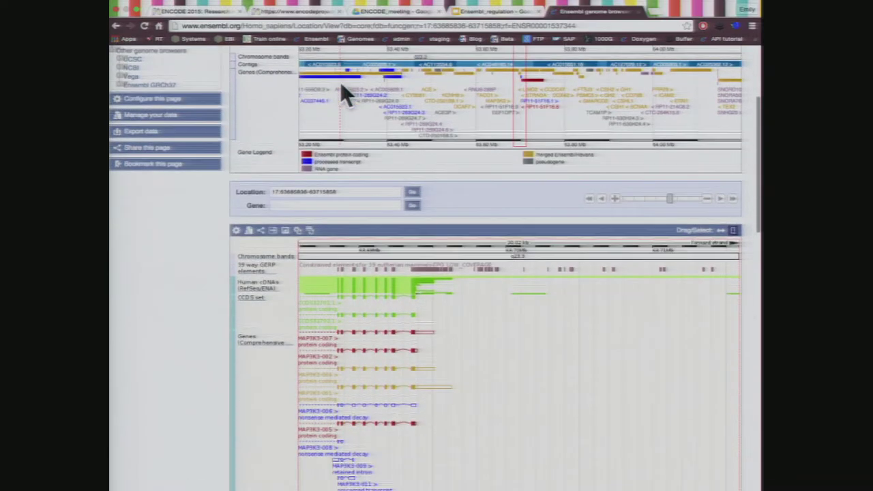
scroll(344, 95, down, 5)
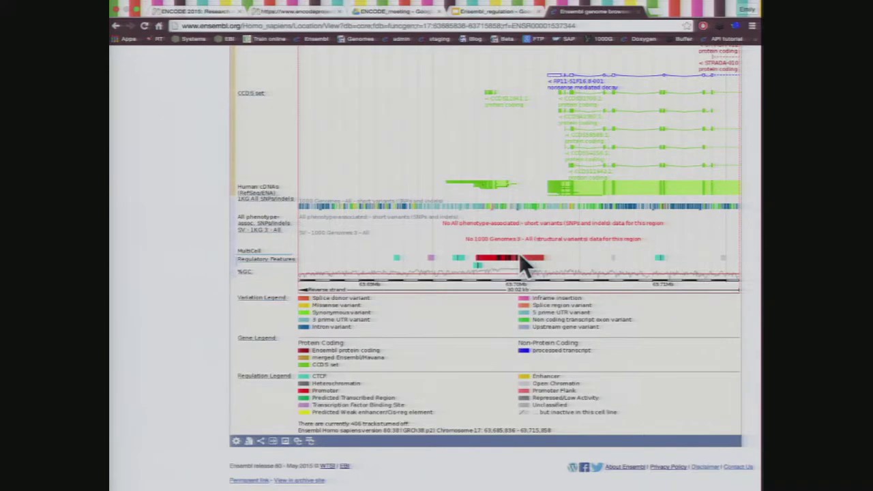
scroll(519, 257, up, 10)
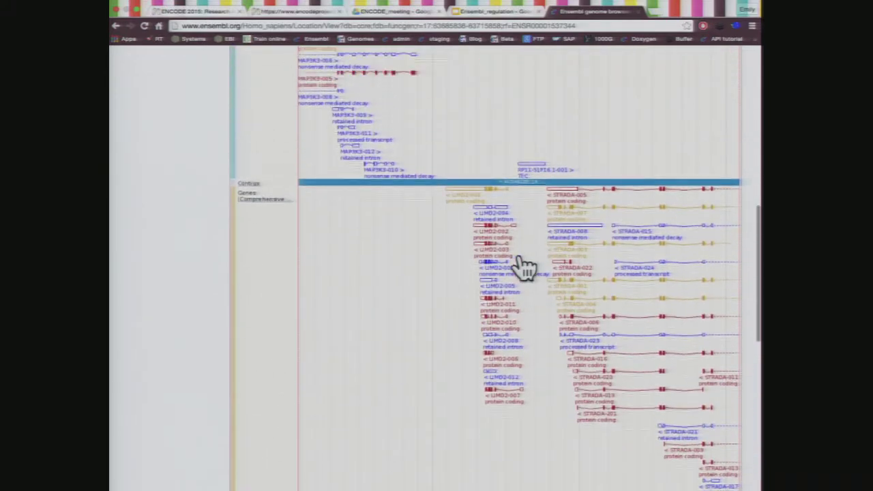
scroll(520, 259, up, 10)
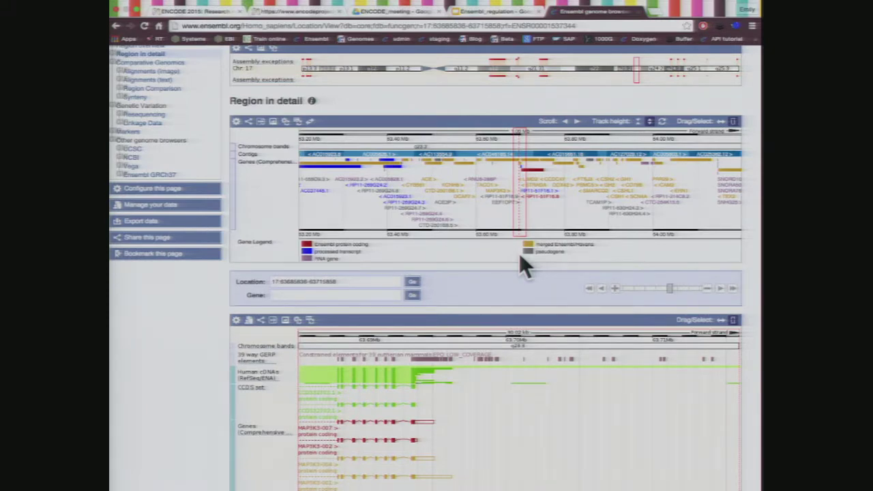
Step: Browse the Variation tracks in Configure Region Image and start a Find a track search
click(176, 198)
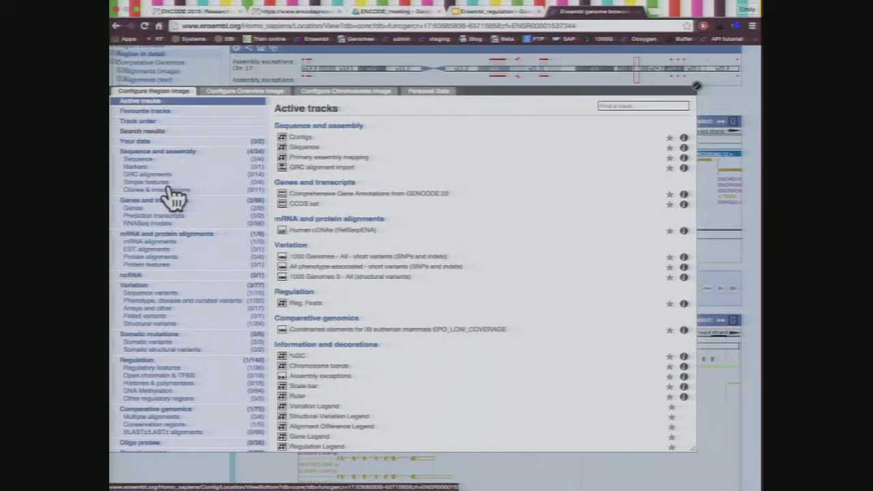
click(129, 290)
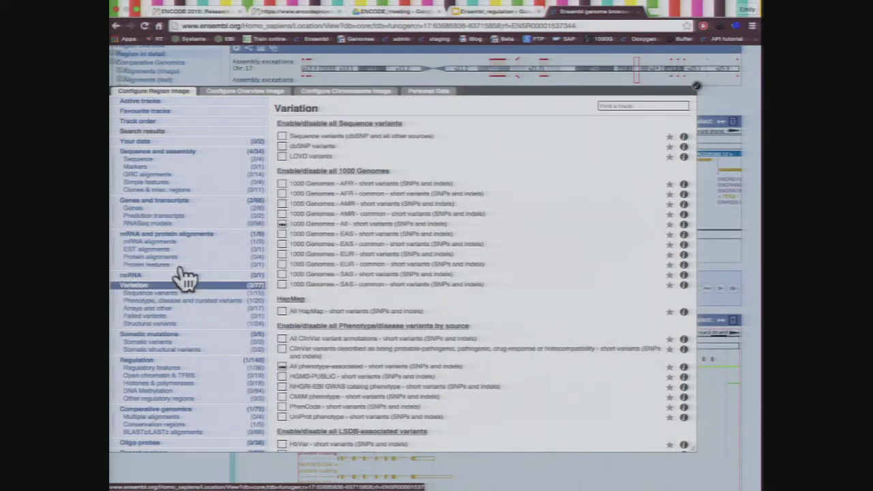
scroll(384, 214, down, 3)
scroll(384, 215, down, 2)
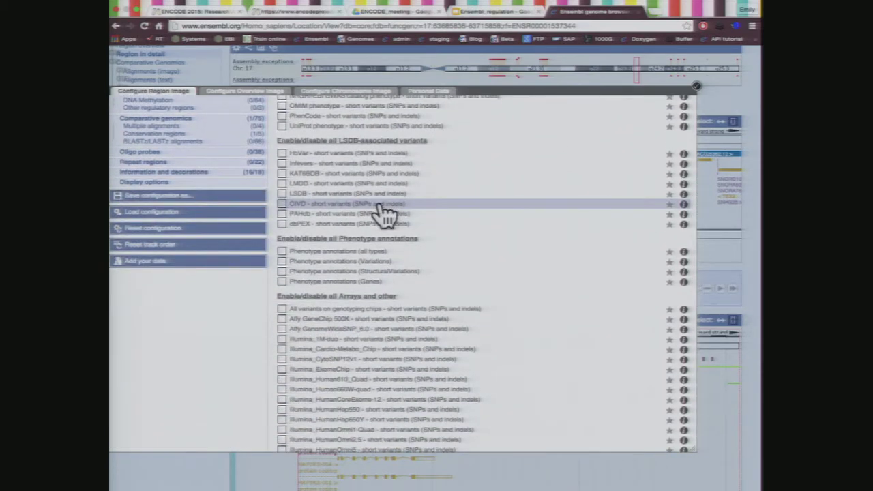
scroll(380, 207, up, 10)
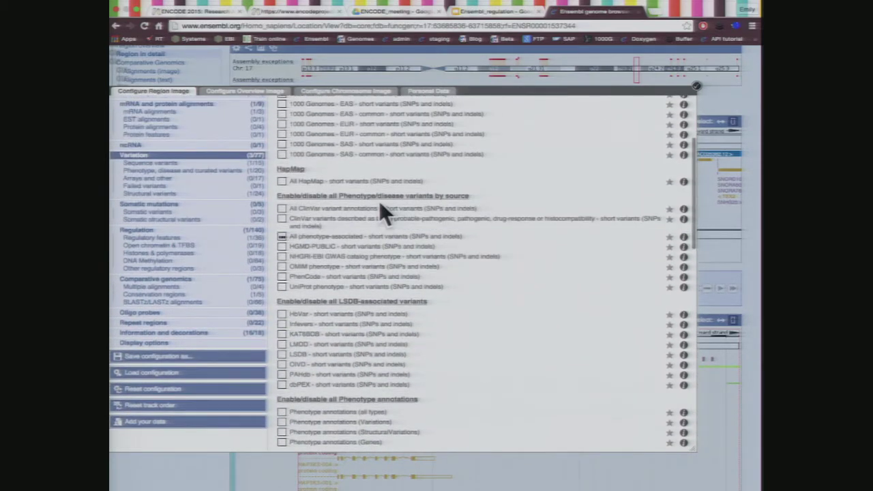
click(634, 105)
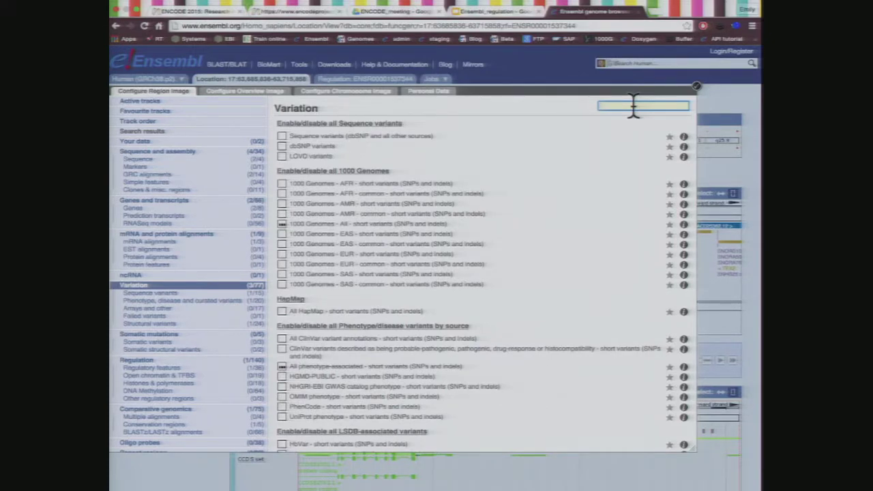
Step: Search the tracks for 'hela' and enable Reg. Feats: HeLa-S3
text(hela)
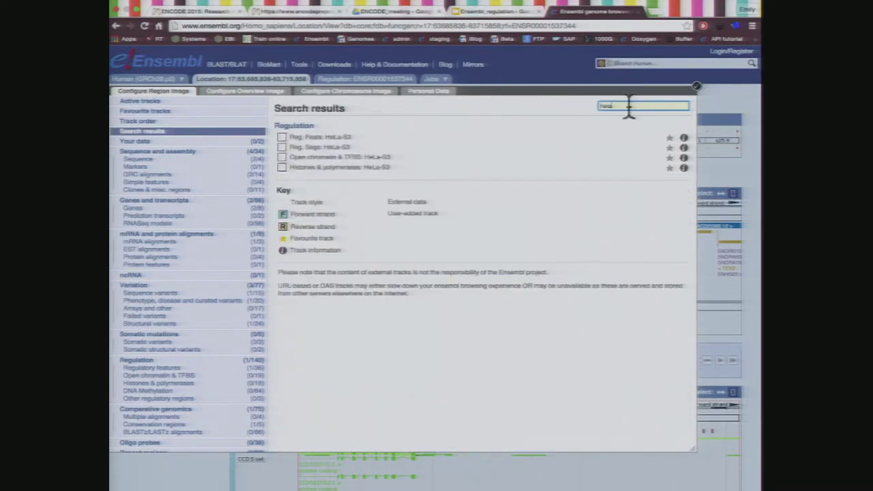
click(283, 138)
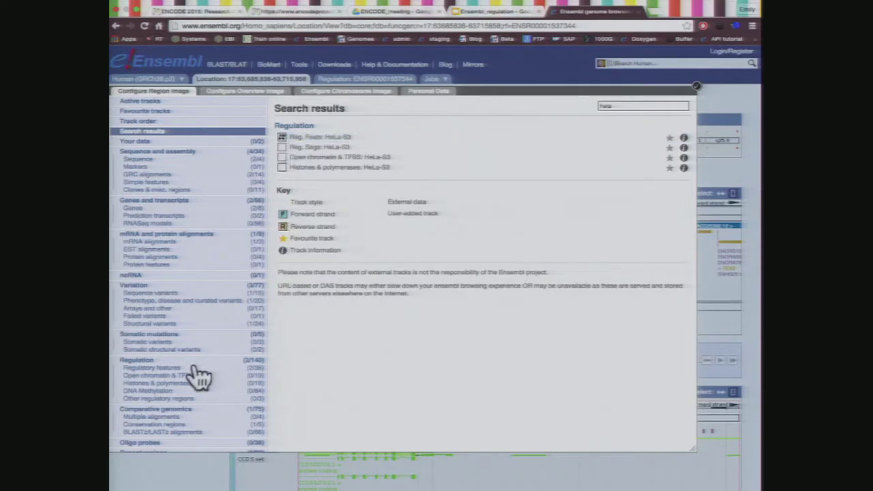
Step: Enable the Reg. Feats: HUVEC track under Regulatory features, then show the Open chromatin & TFBS matrix
click(163, 370)
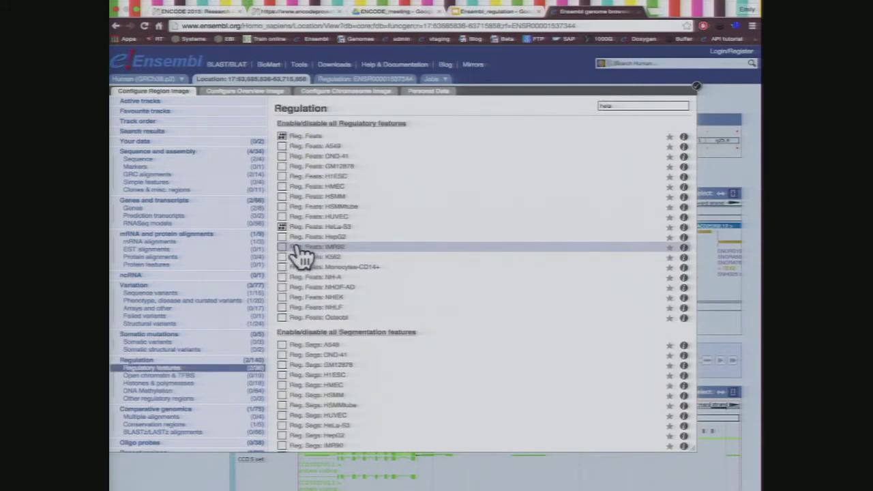
click(282, 217)
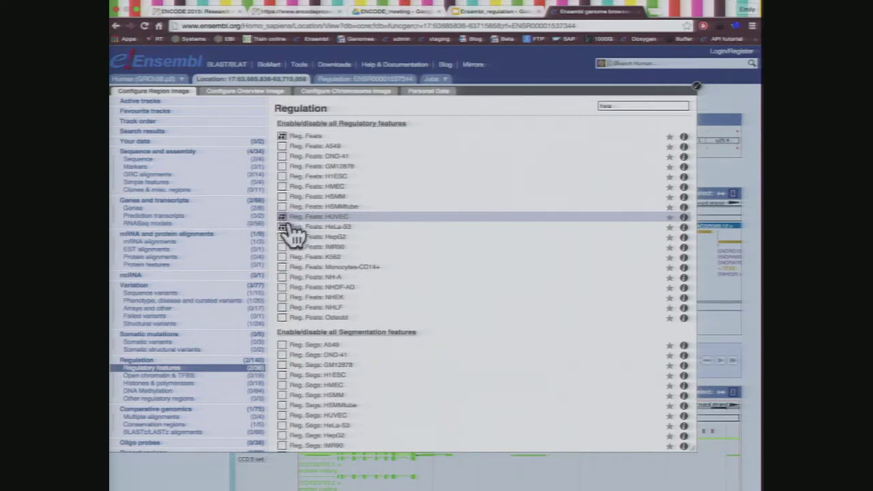
click(282, 227)
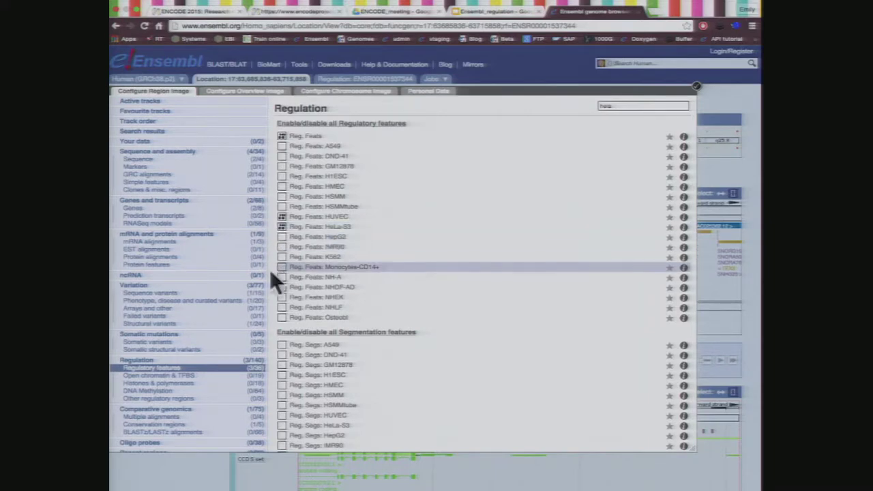
click(159, 377)
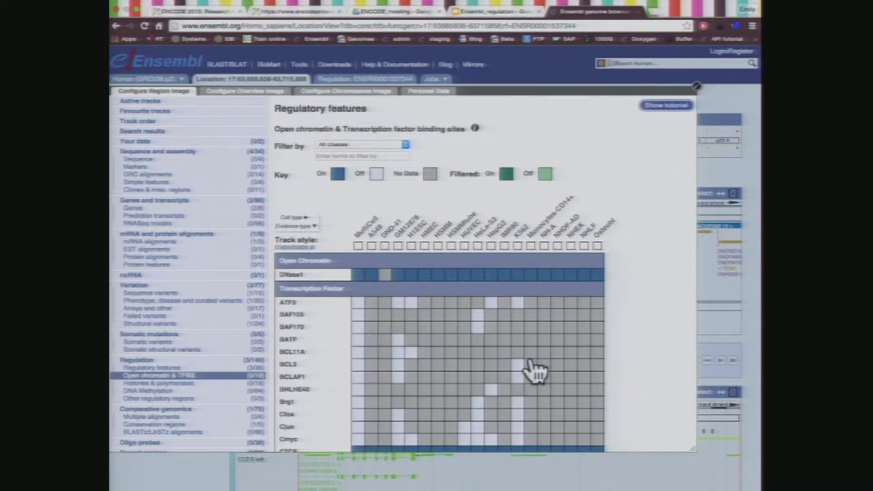
Step: Turn on HeLa-S3 BAF170, then all open chromatin and TFBS tracks for HeLa-S3 and HUVEC
scroll(460, 353, down, 2)
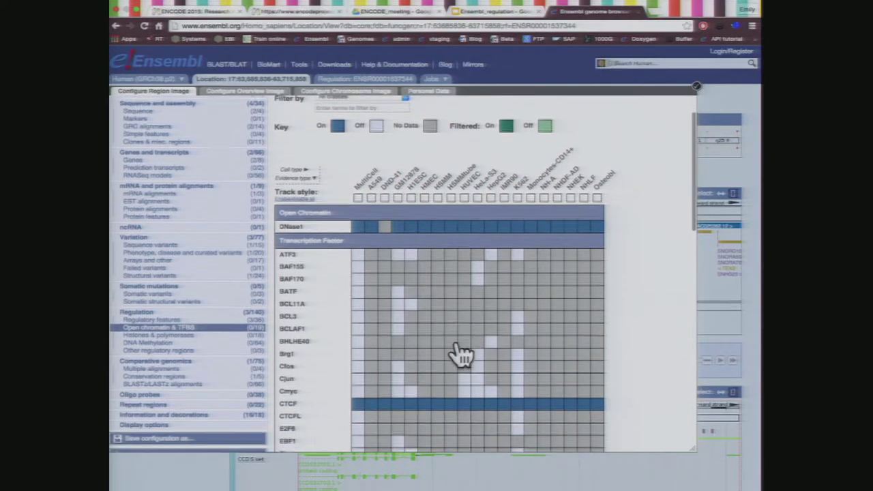
click(479, 274)
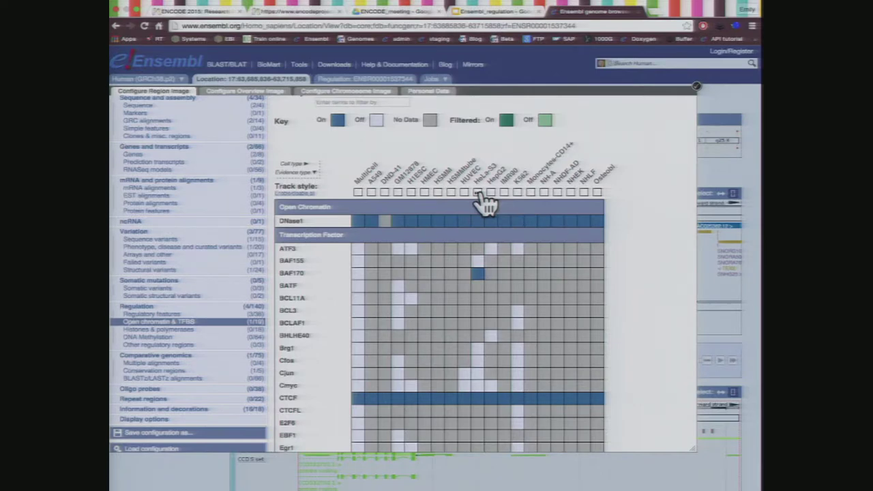
mouse_move(327, 262)
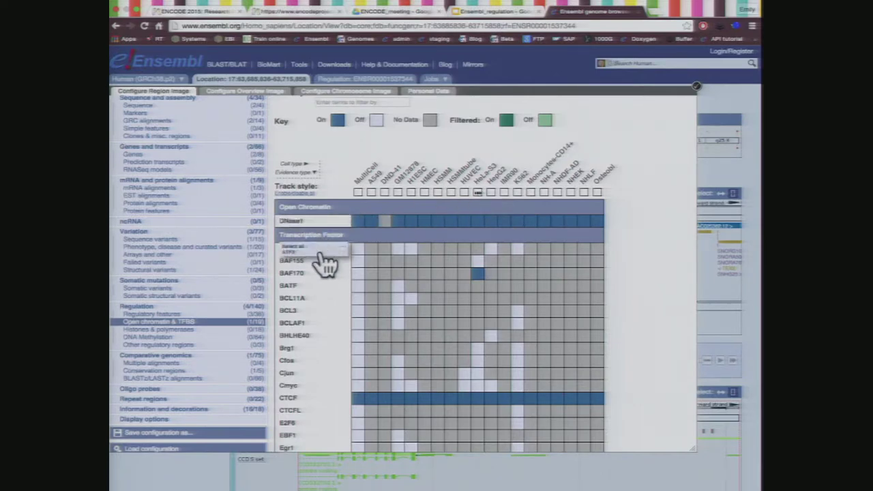
mouse_move(307, 403)
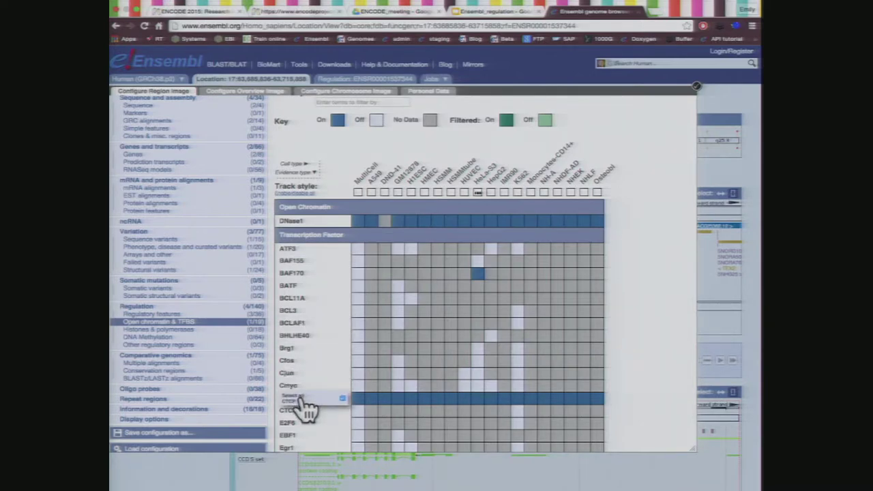
mouse_move(482, 190)
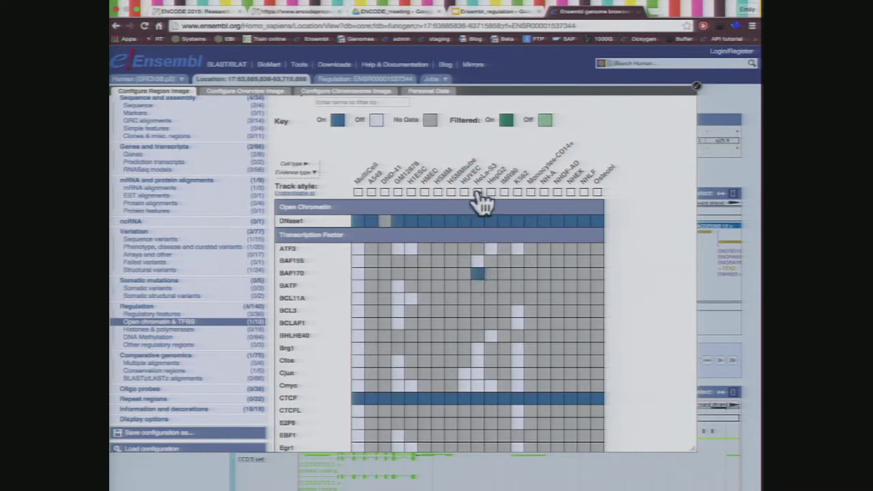
click(478, 274)
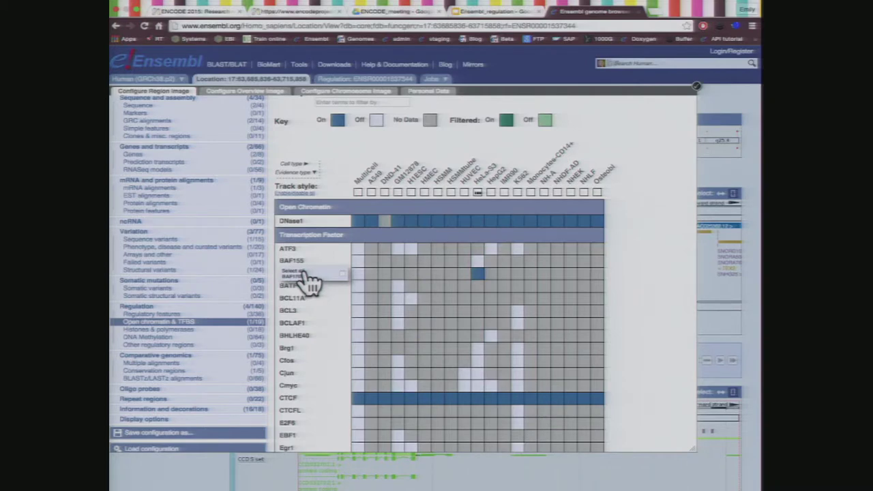
mouse_move(492, 189)
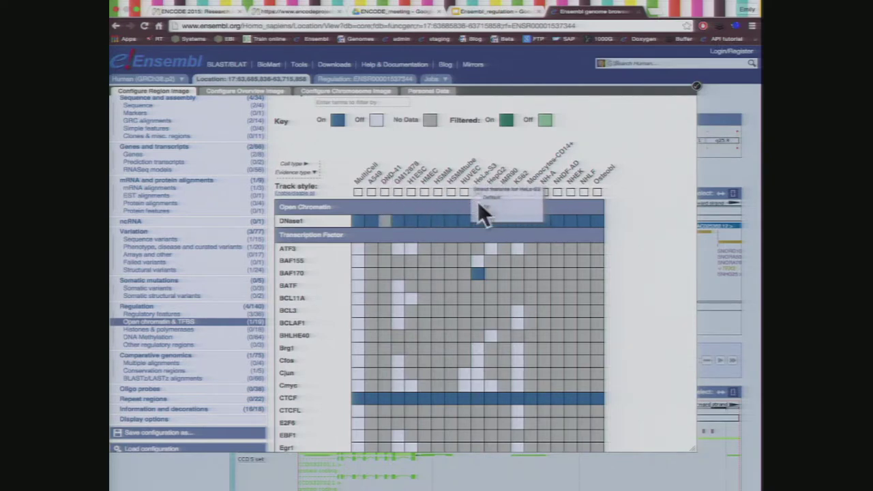
click(478, 206)
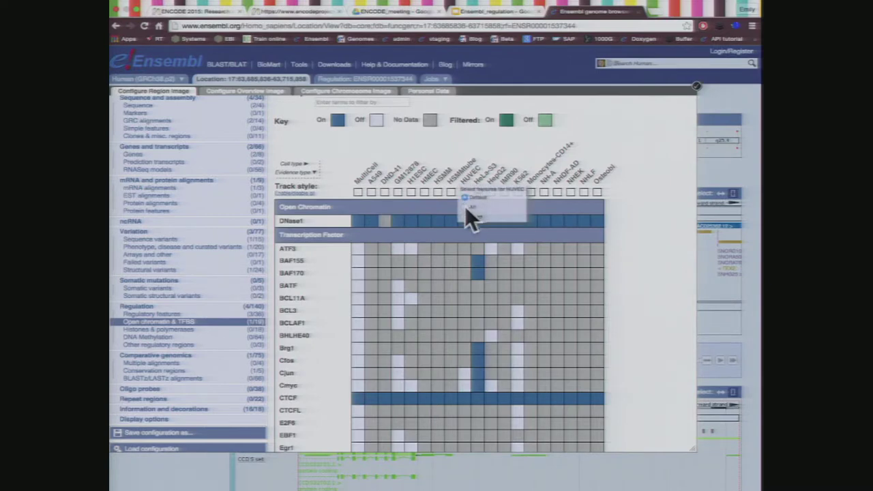
click(468, 209)
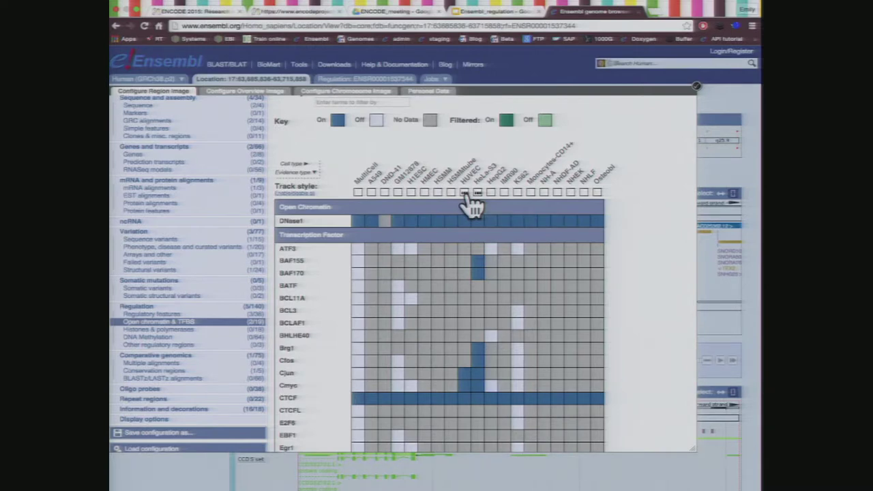
mouse_move(473, 206)
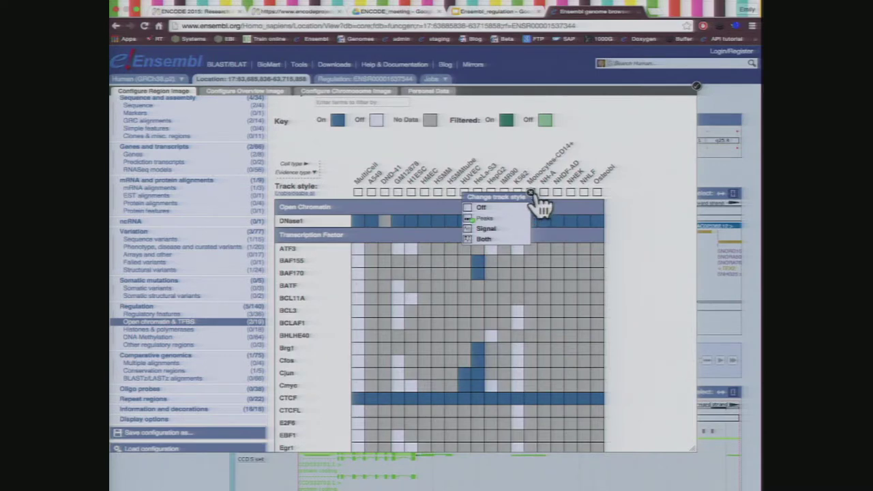
Step: Turn on all HUVEC and HeLa-S3 histone and polymerase tracks, then close the track configuration
click(183, 331)
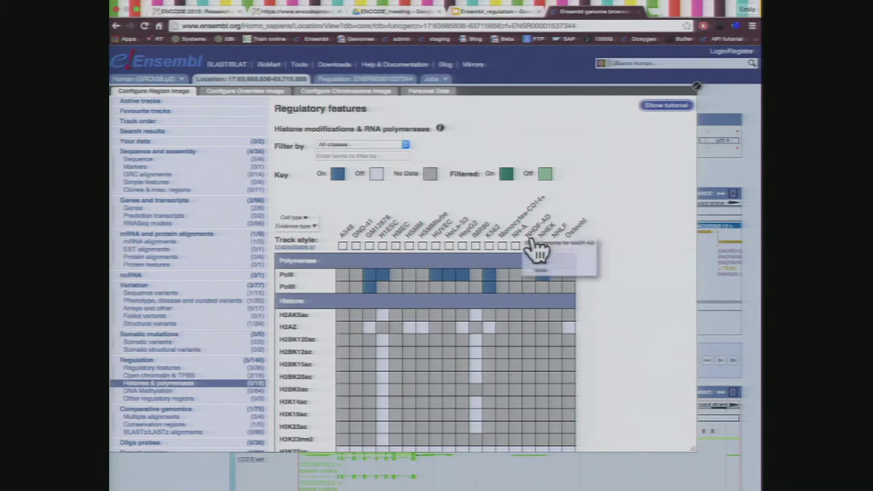
mouse_move(440, 245)
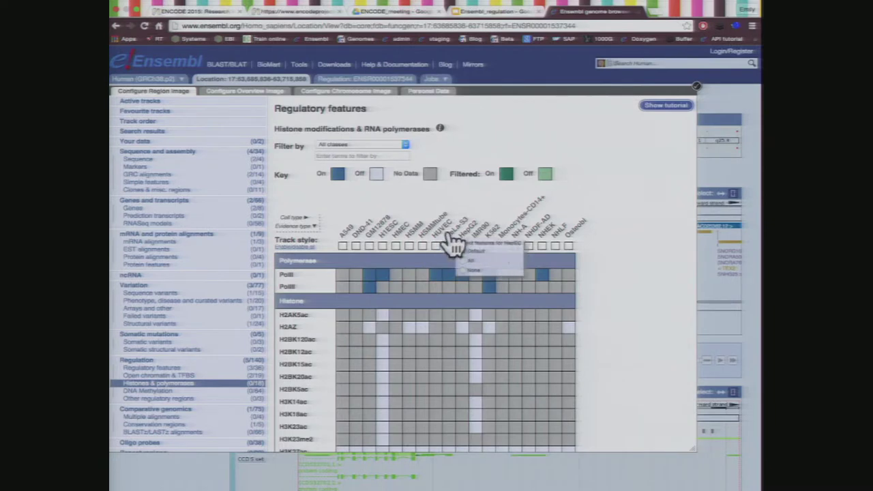
click(438, 260)
mouse_move(449, 246)
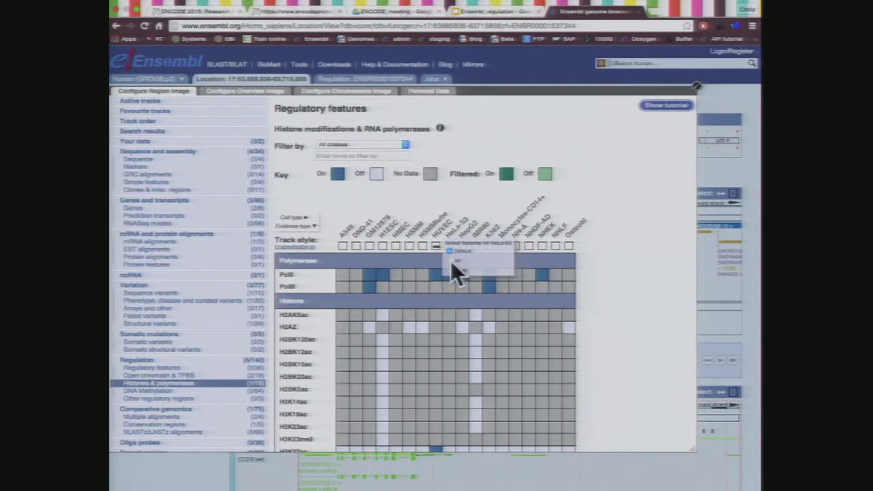
click(451, 262)
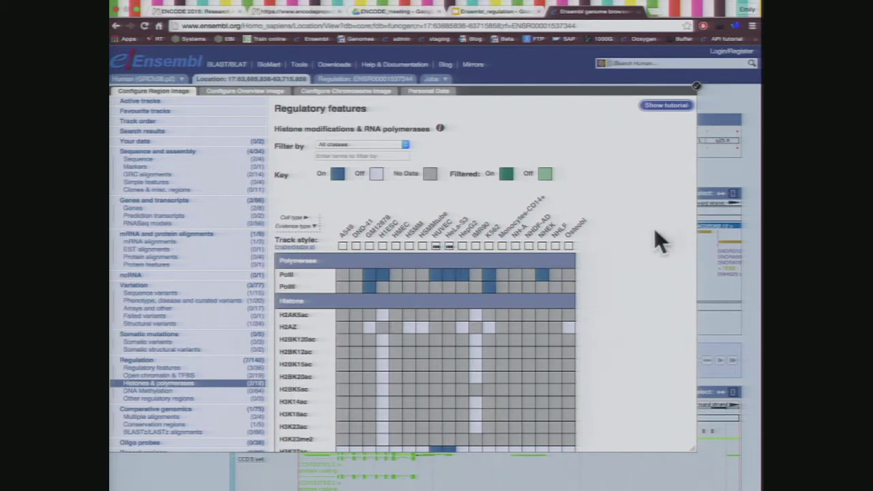
click(728, 89)
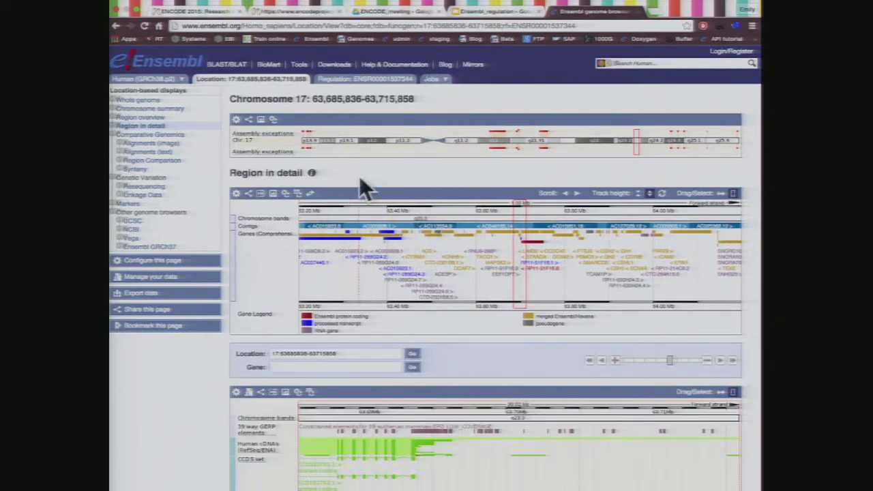
Step: Scroll down to the regulation tracks and inspect the MultiCell Regulatory Features feature
scroll(361, 182, down, 20)
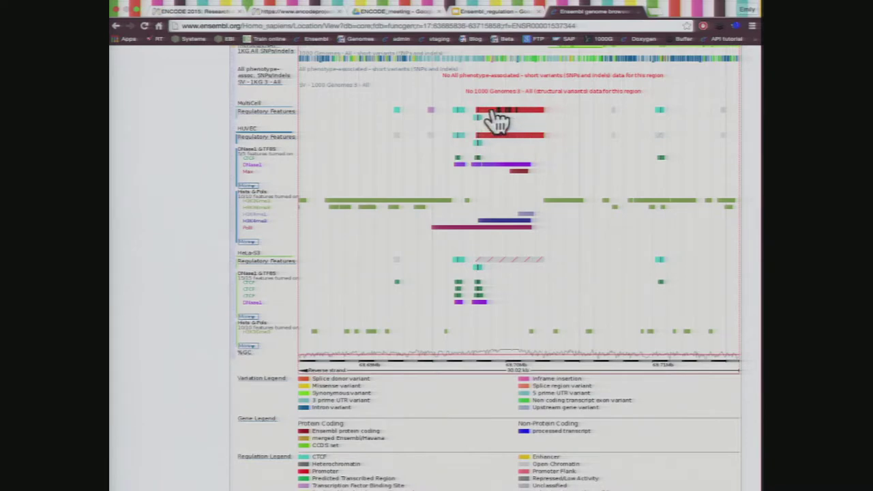
click(247, 114)
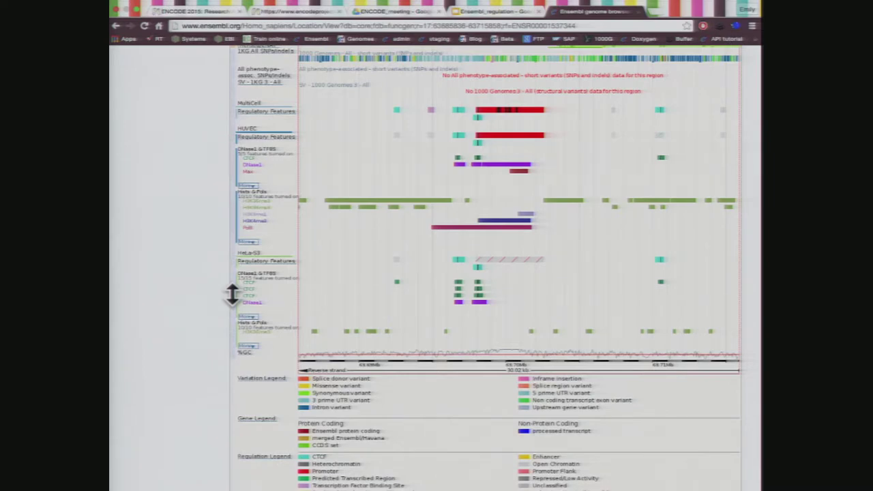
Step: Drag the HeLa-S3 DNase1 & TFBS track up to the top of the region image, above Genes
scroll(232, 293, up, 5)
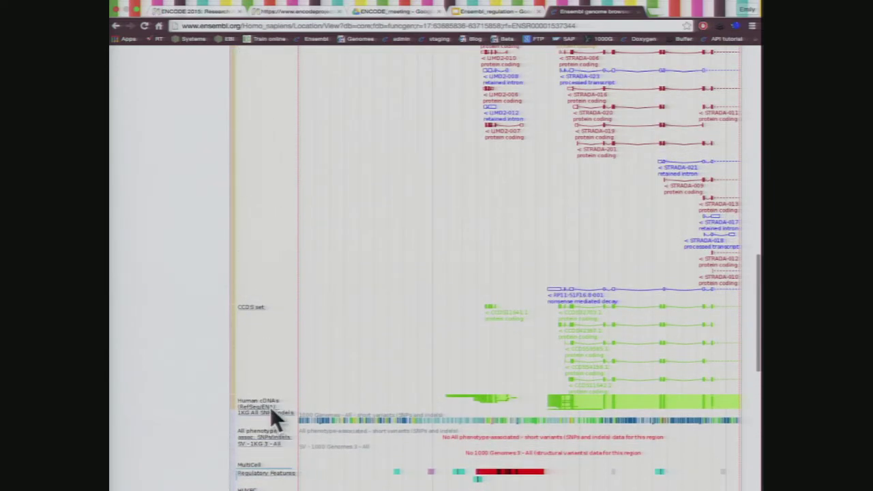
scroll(270, 407, down, 4)
drag(233, 387, 256, 70)
scroll(256, 70, up, 4)
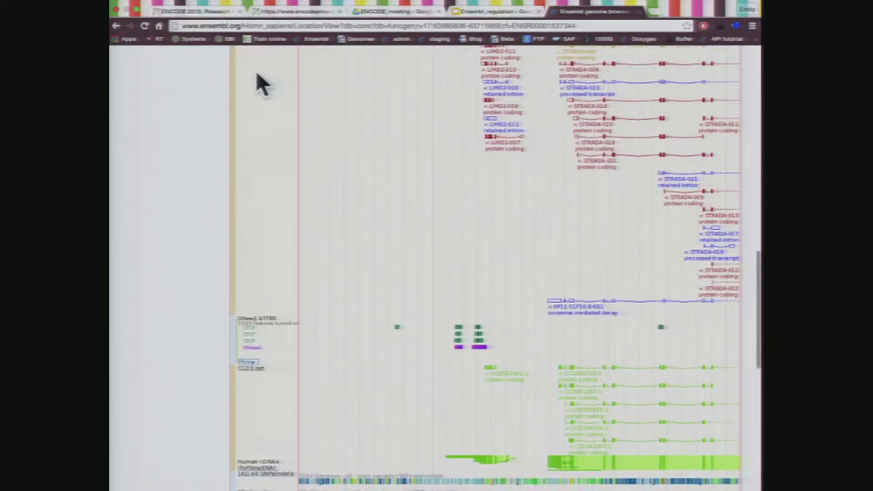
drag(234, 327, 239, 41)
scroll(347, 132, up, 3)
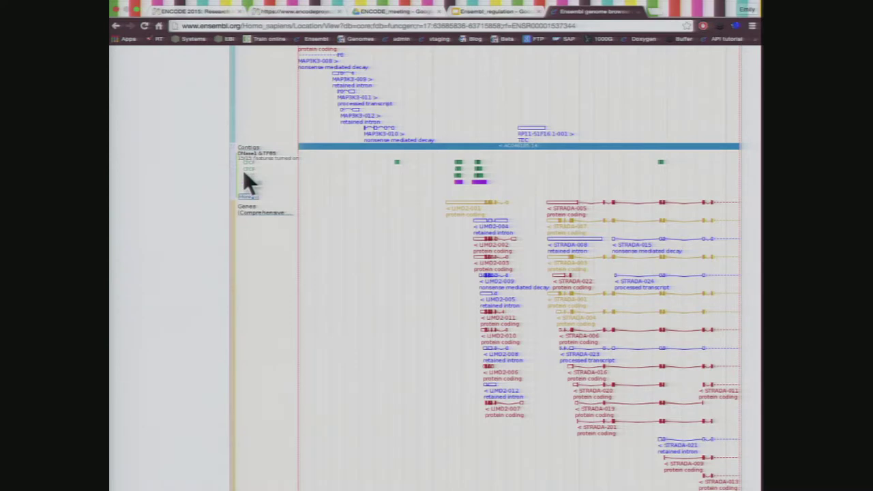
scroll(242, 181, down, 15)
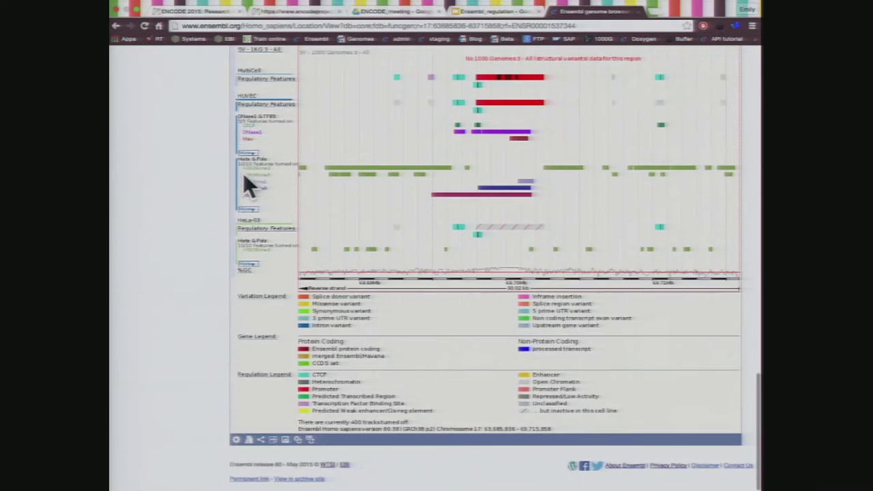
mouse_move(253, 232)
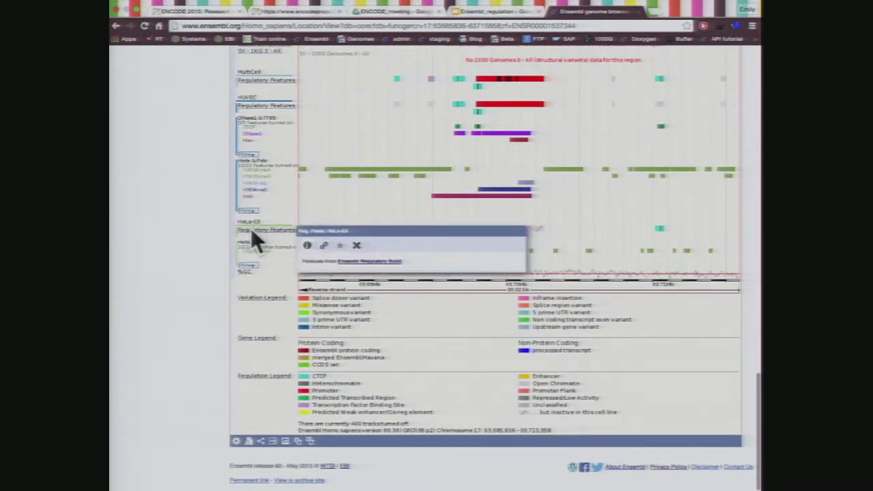
scroll(251, 232, up, 4)
scroll(251, 233, up, 10)
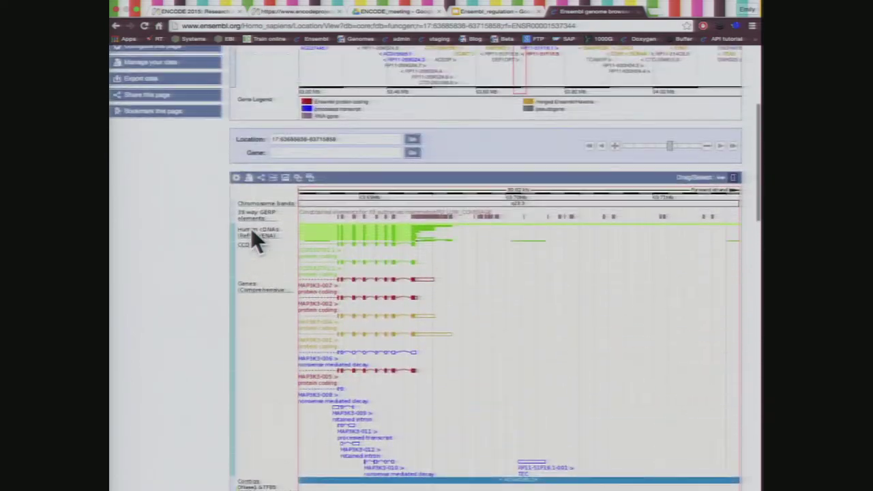
scroll(252, 236, up, 3)
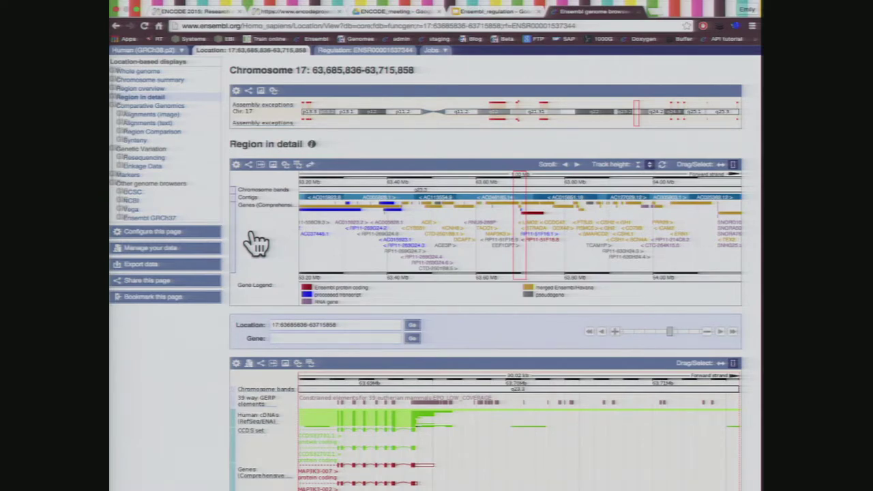
scroll(256, 243, up, 1)
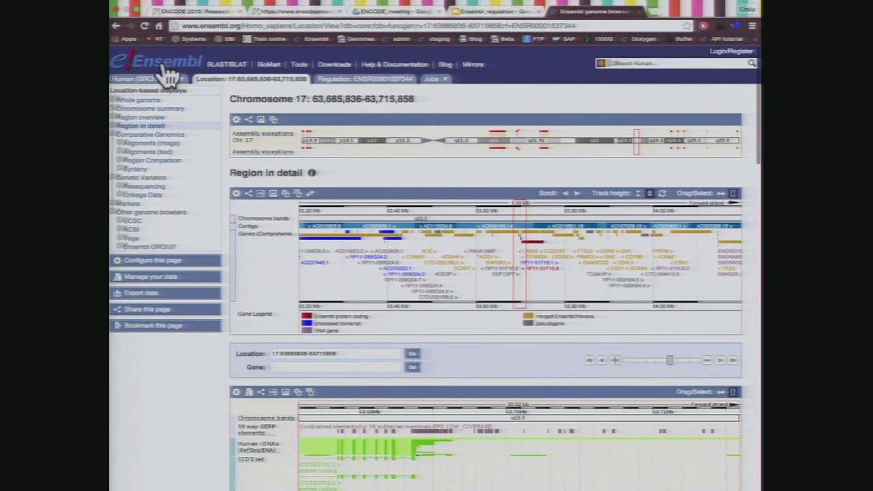
Step: Go to the Ensembl home page and browse the Public Track Hubs list
click(163, 65)
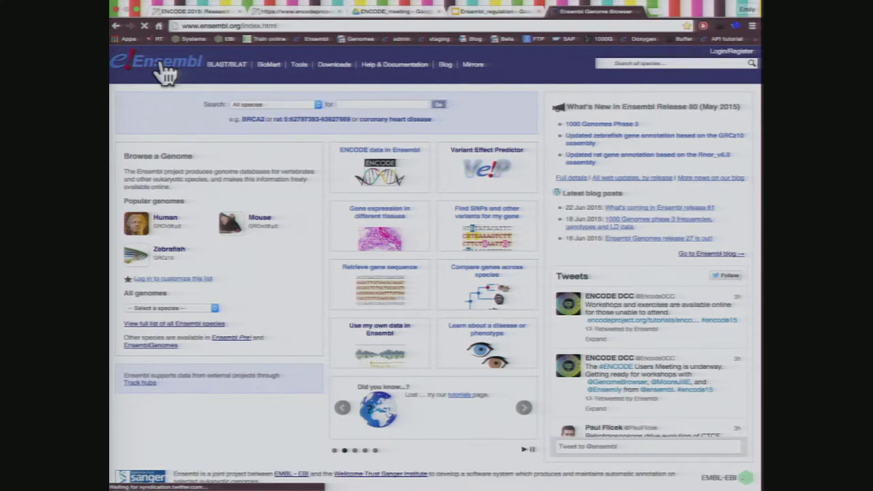
click(140, 384)
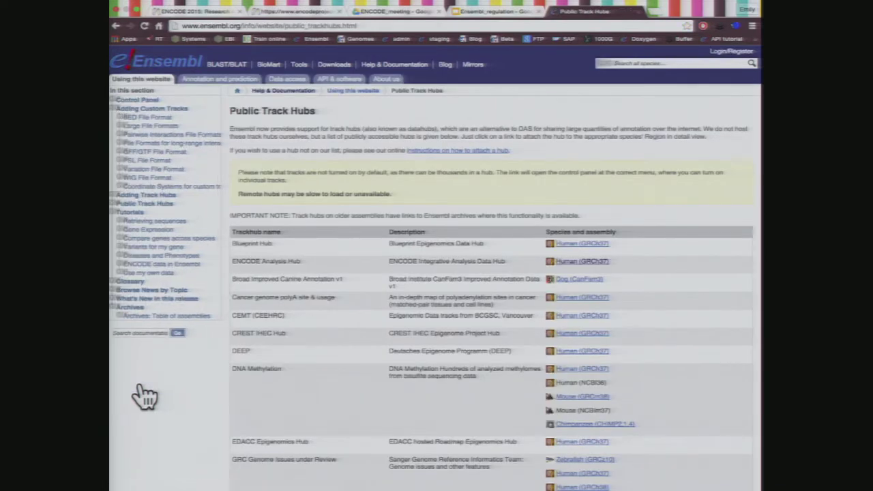
scroll(363, 251, down, 2)
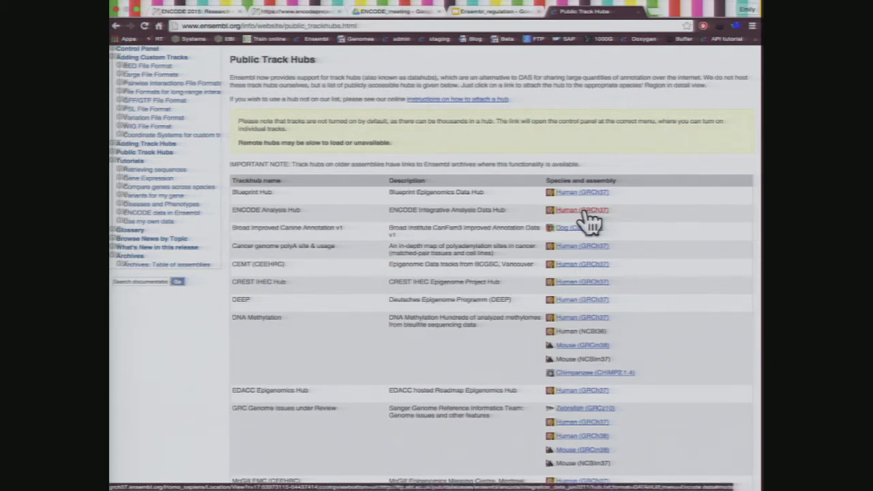
scroll(584, 214, up, 1)
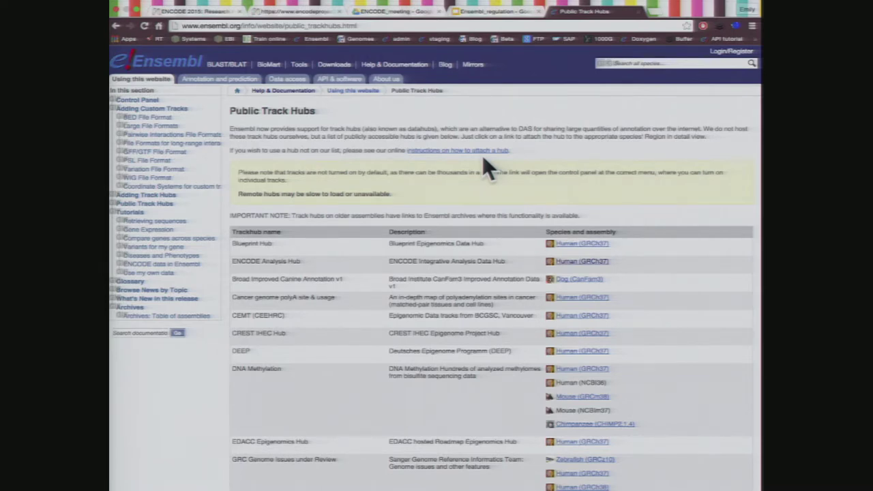
Step: Attach ENCODE Analysis Hub on GRCh37 and enable all 12 HeLa-S3 Nucleus RNA Signal tracks as Compact
click(581, 263)
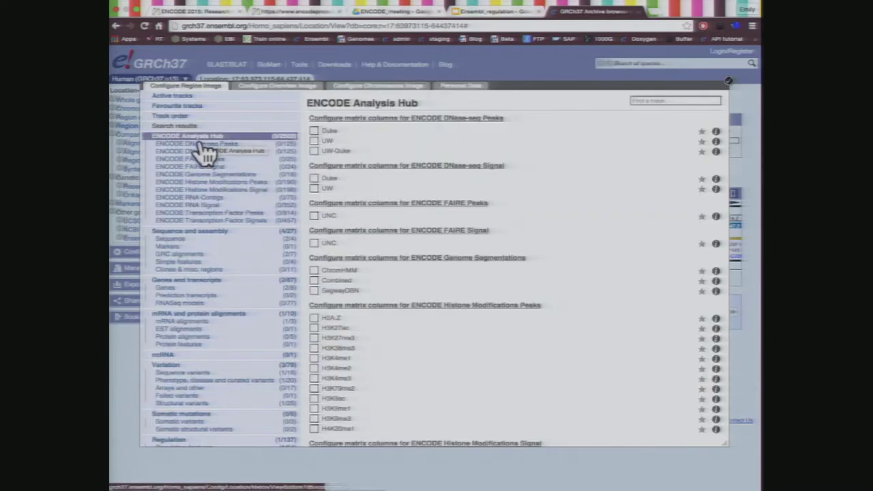
click(205, 206)
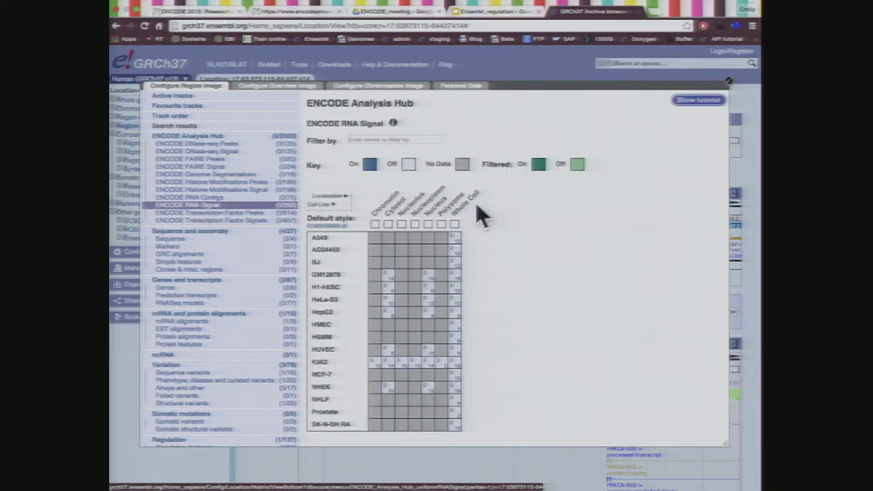
click(430, 304)
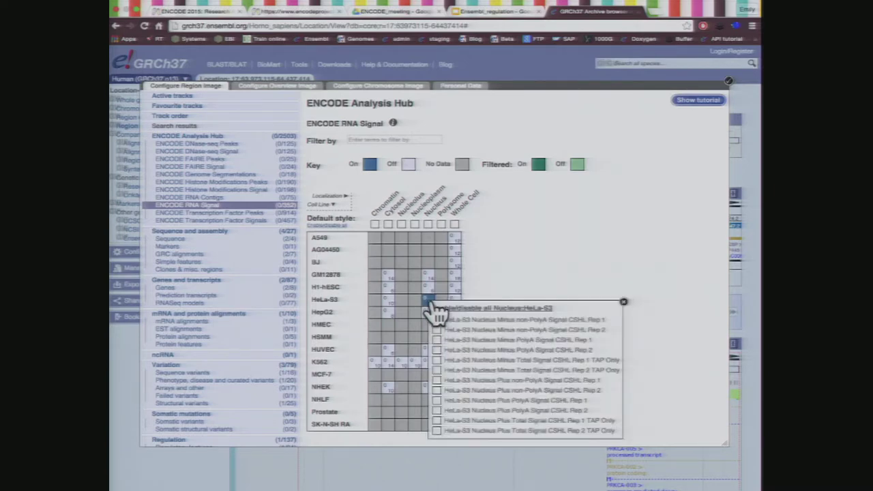
click(472, 321)
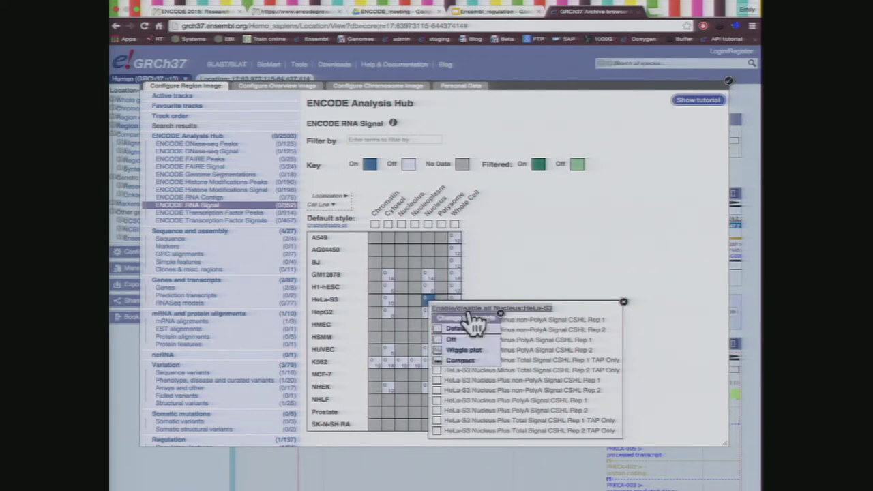
click(443, 361)
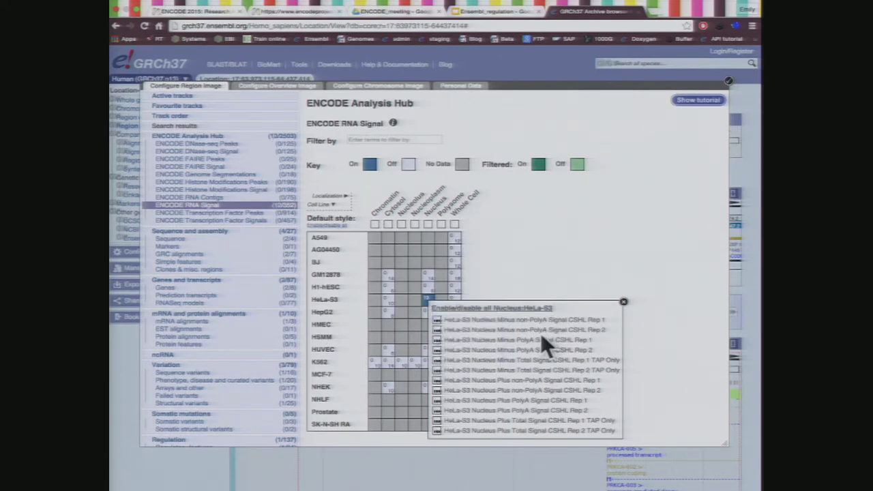
click(623, 302)
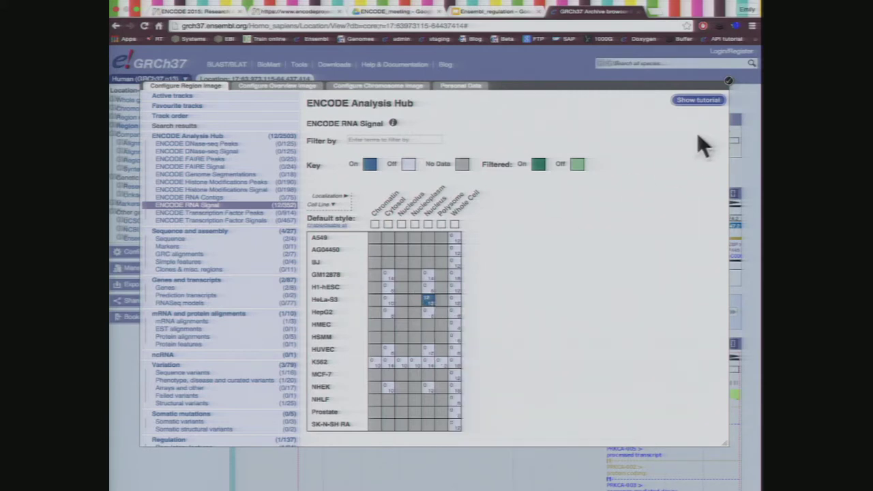
click(728, 82)
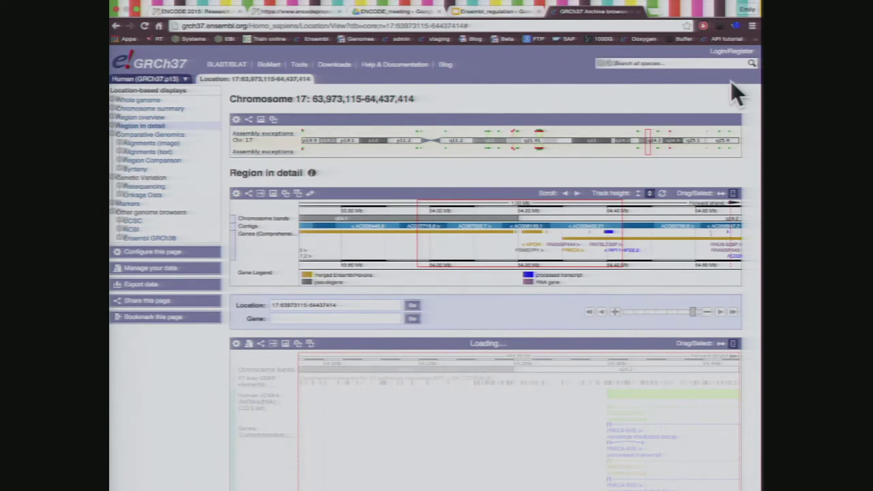
scroll(732, 83, down, 5)
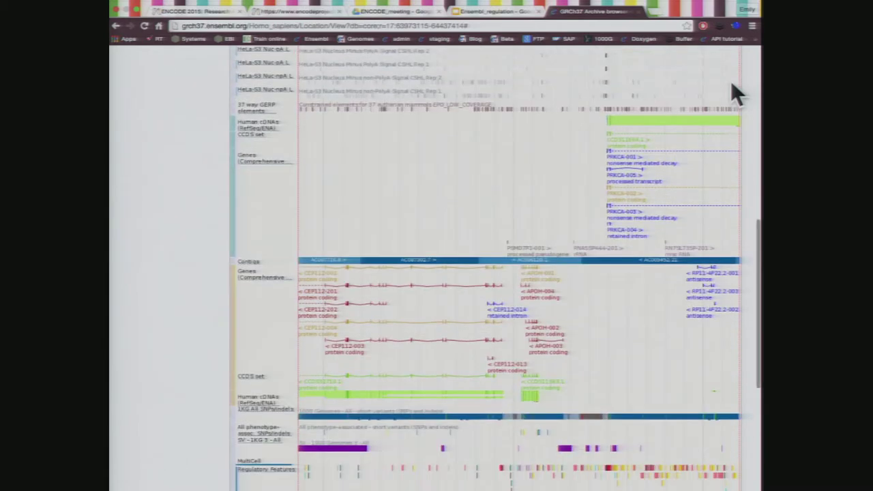
scroll(735, 90, up, 2)
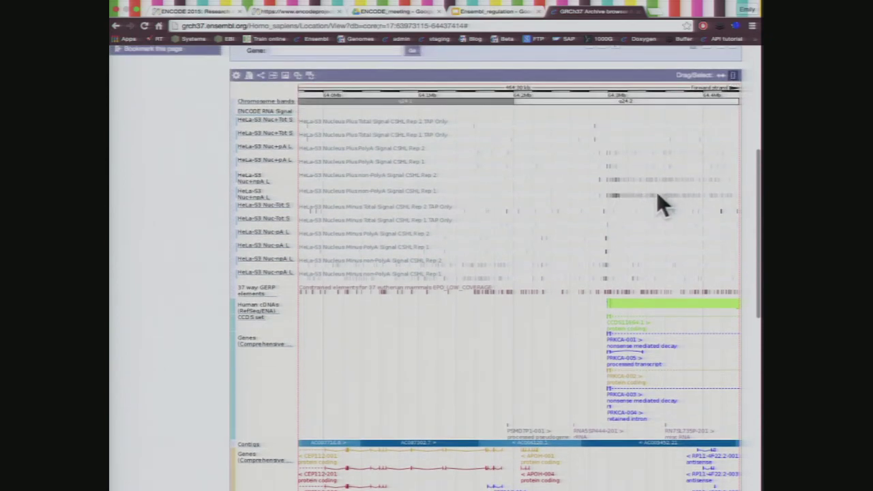
mouse_move(268, 158)
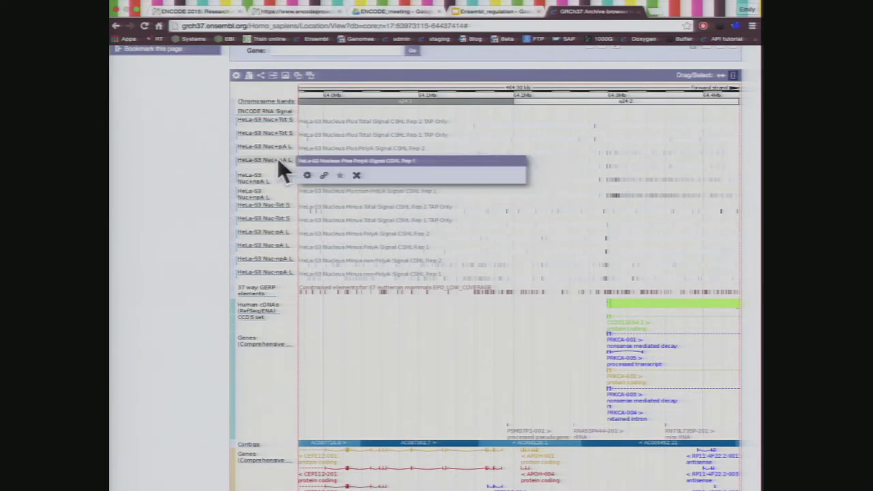
mouse_move(306, 175)
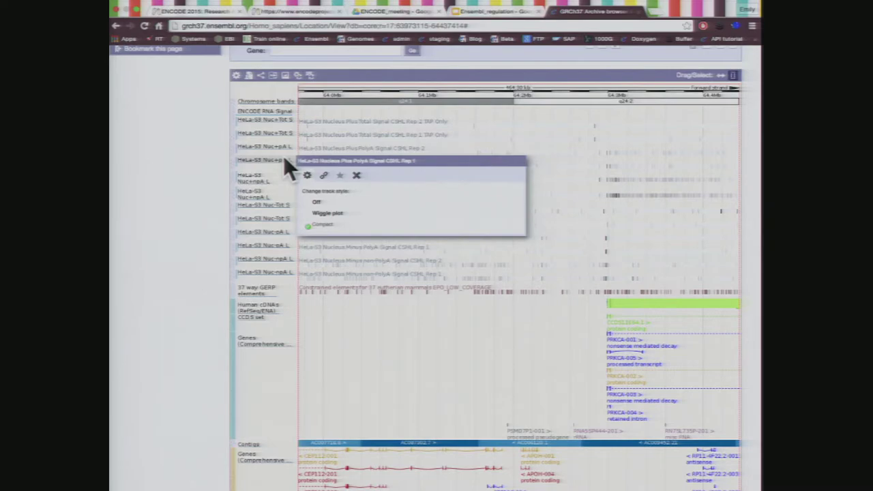
scroll(209, 164, up, 5)
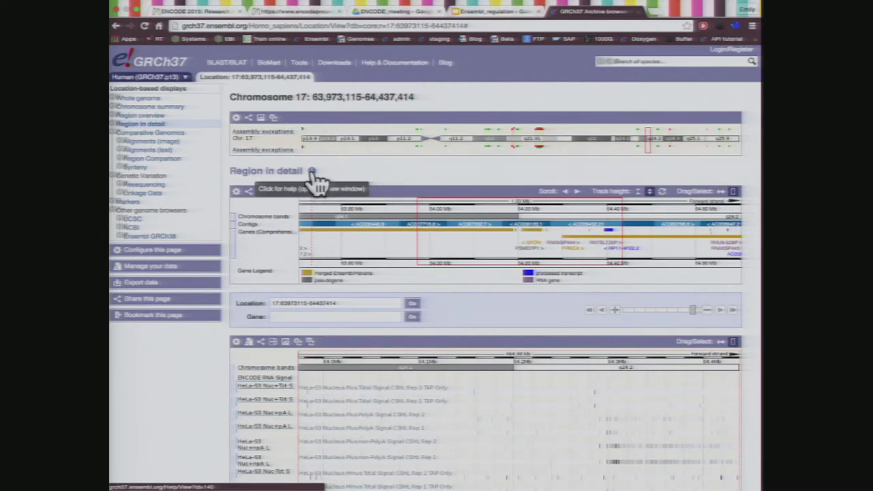
Step: Open the Region in detail help, play the LCT gene tutorial video, then close the help tab
click(313, 173)
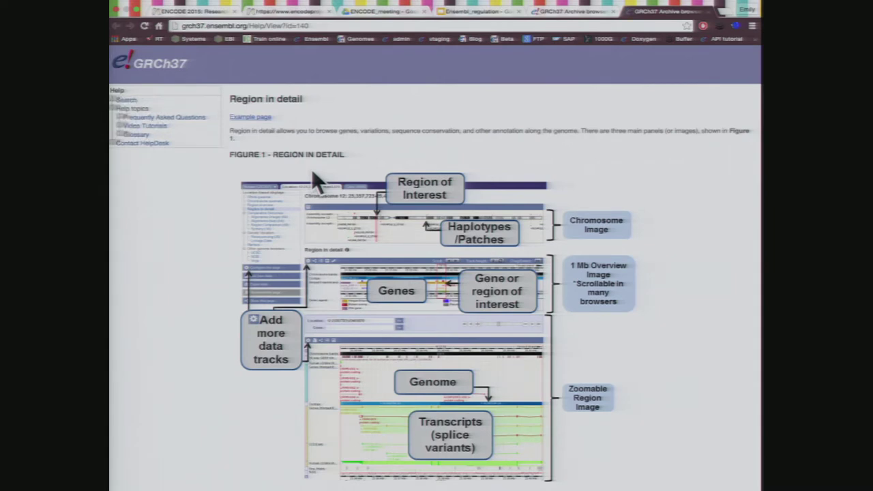
scroll(454, 239, down, 5)
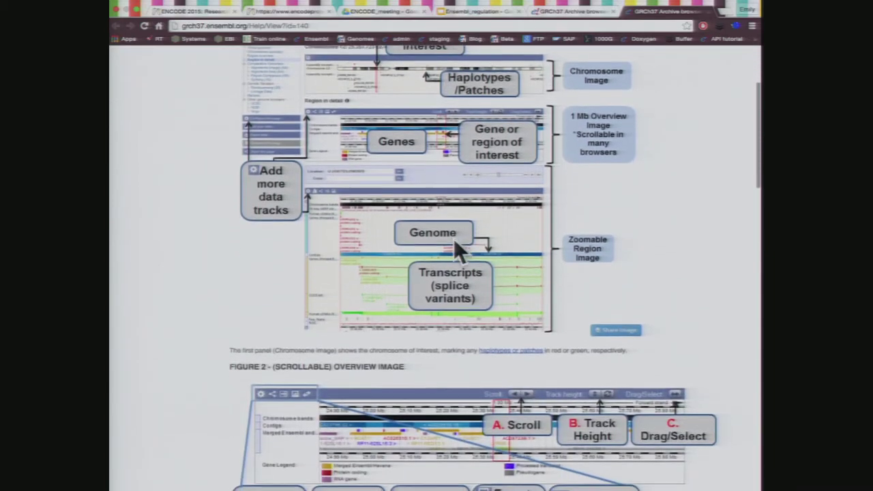
scroll(454, 239, down, 12)
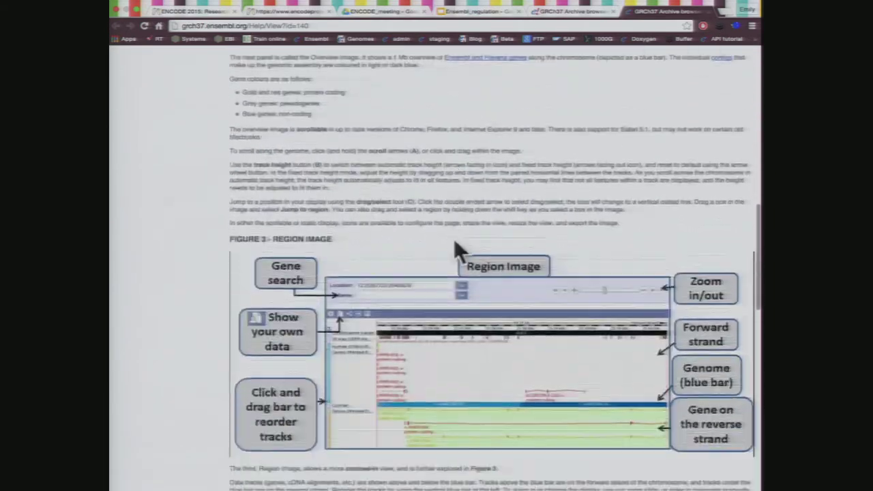
scroll(454, 239, down, 15)
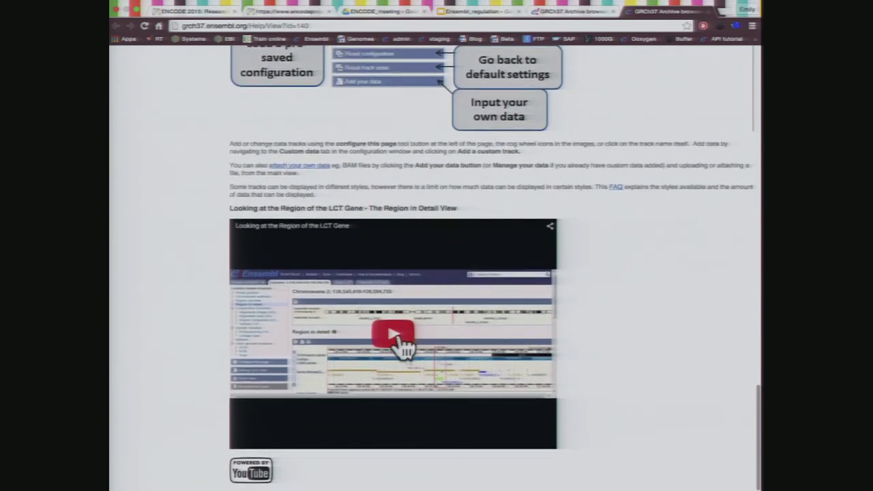
click(399, 335)
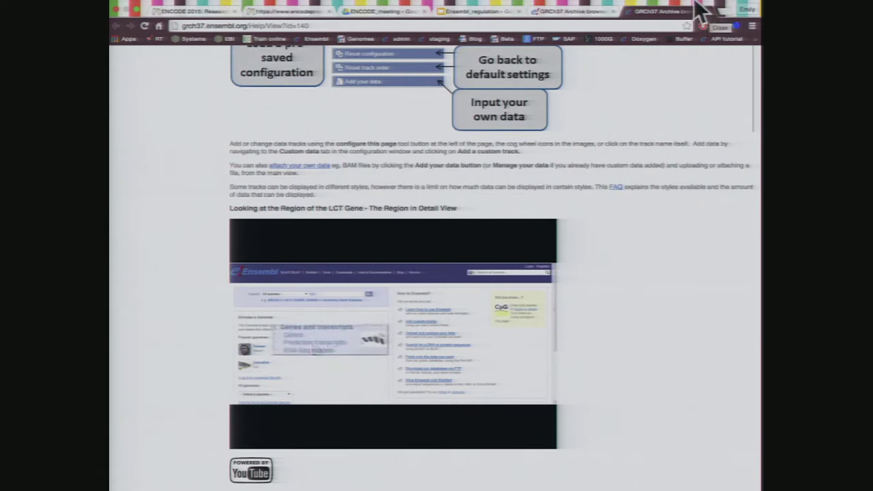
mouse_move(706, 13)
click(707, 22)
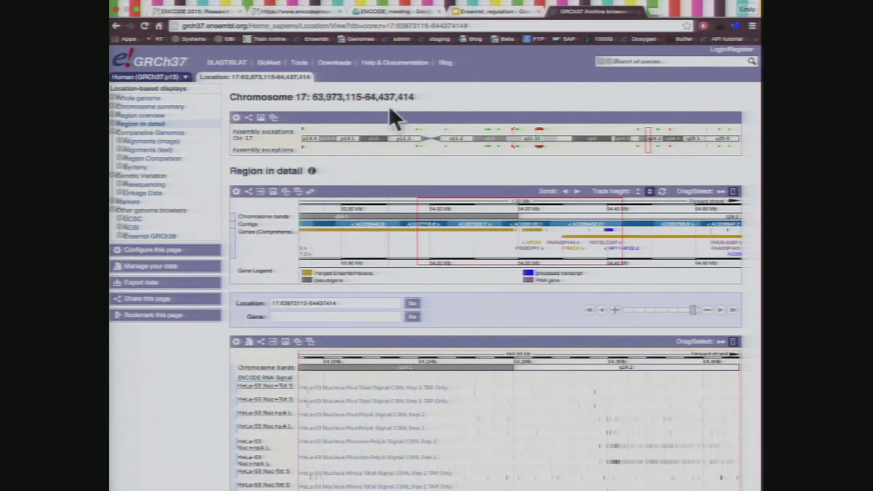
Step: Load the Ensembl home page by typing 'ensembl', then switch to the Ensembl_regulation slides
click(220, 27)
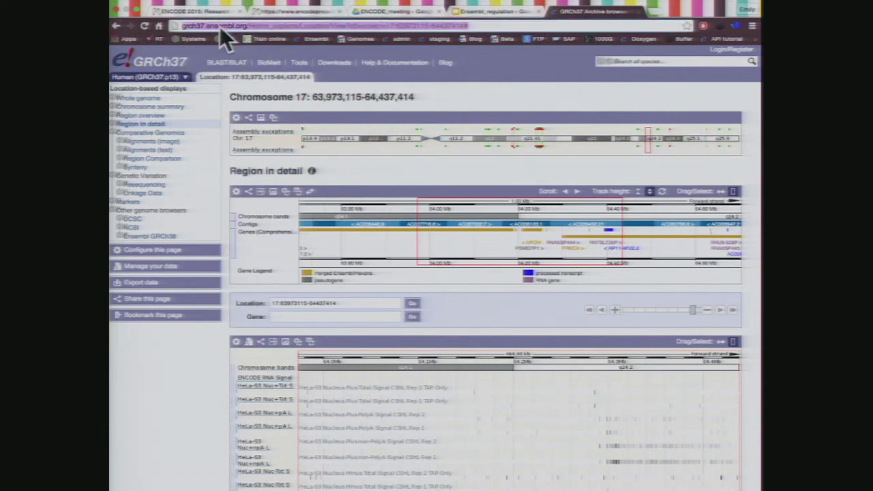
text(ensembl)
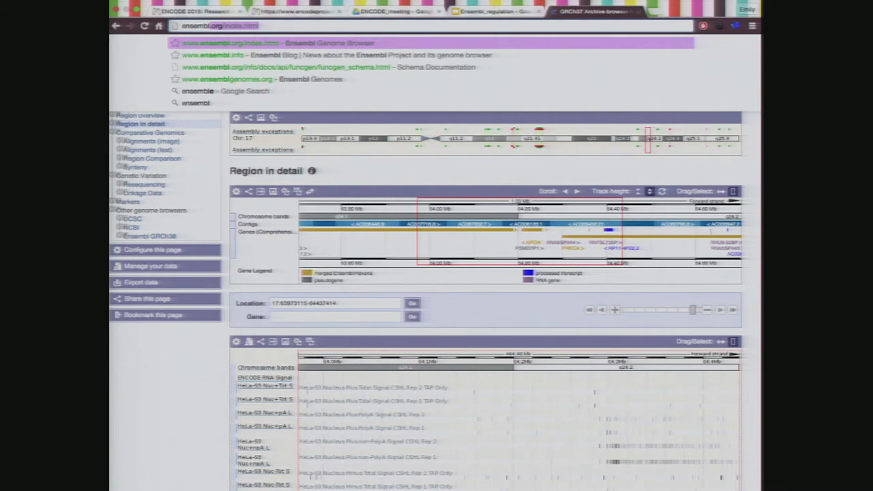
key(Return)
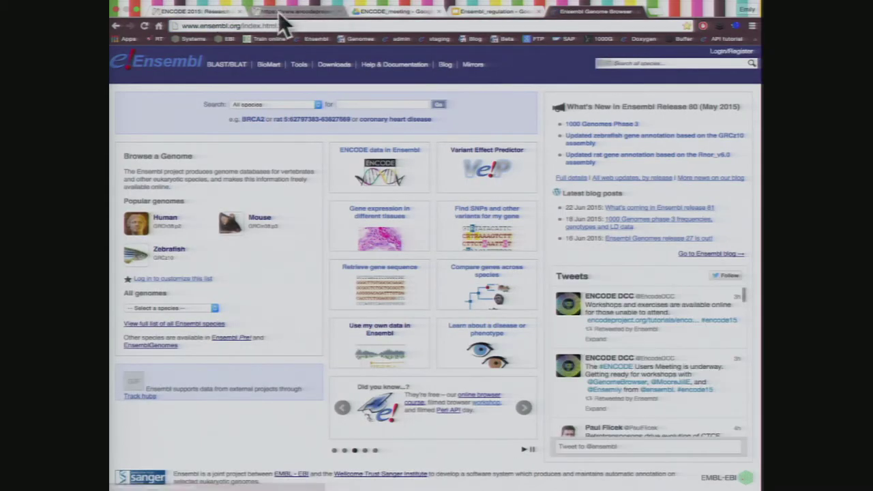
click(479, 12)
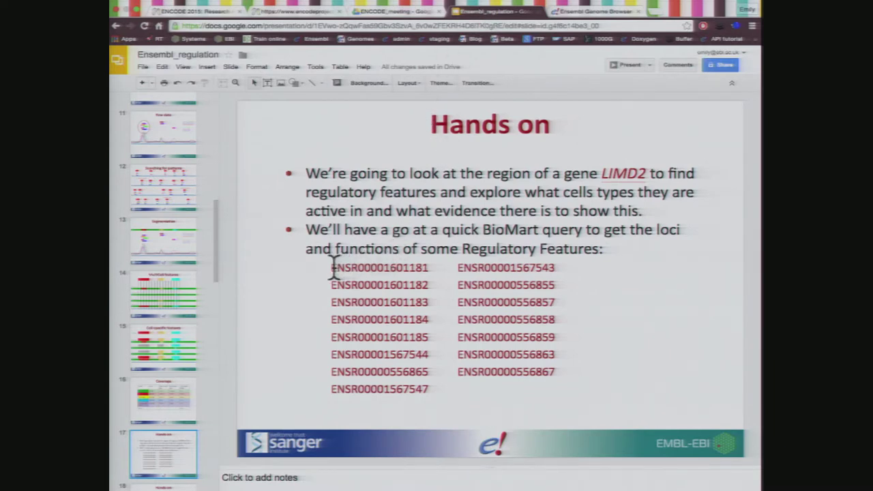
Step: Highlight the 15 ENSR regulatory feature IDs on the Hands on slide, then go back to Ensembl
drag(331, 268, 478, 393)
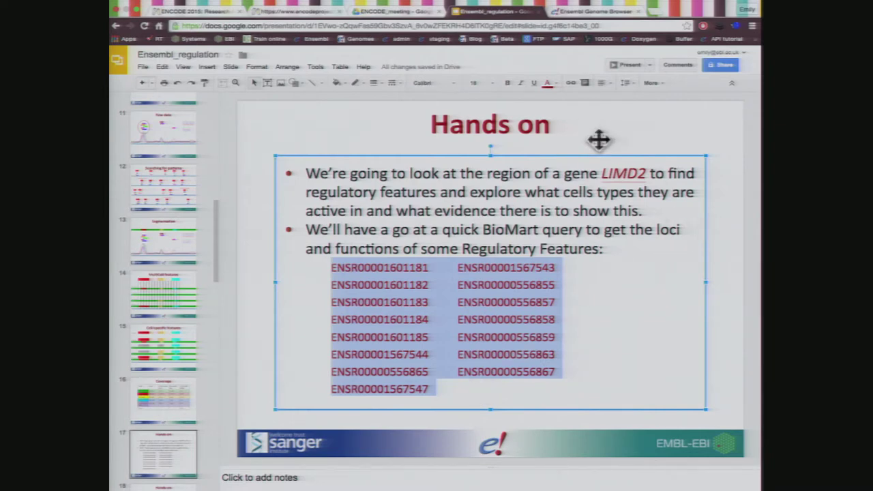
click(600, 13)
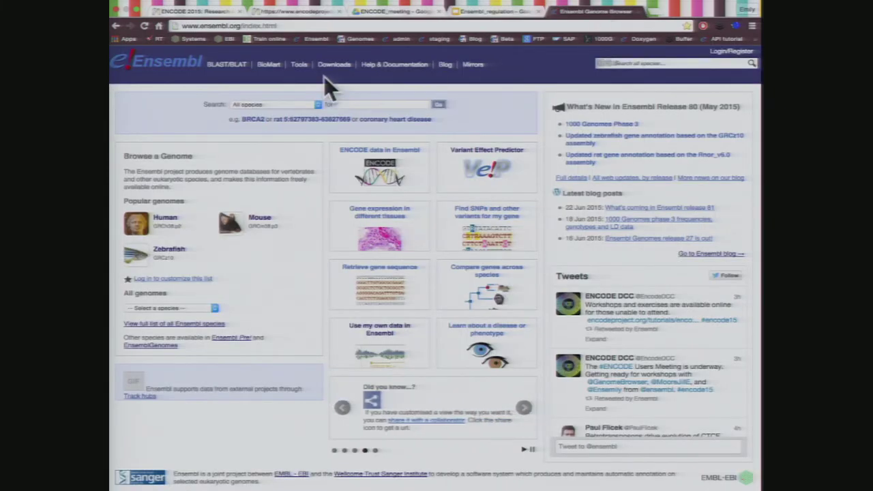
Step: Start a BioMart query on Ensembl Regulation 80 with the Homo sapiens Regulatory Features (GRCh38.p2) dataset
click(272, 68)
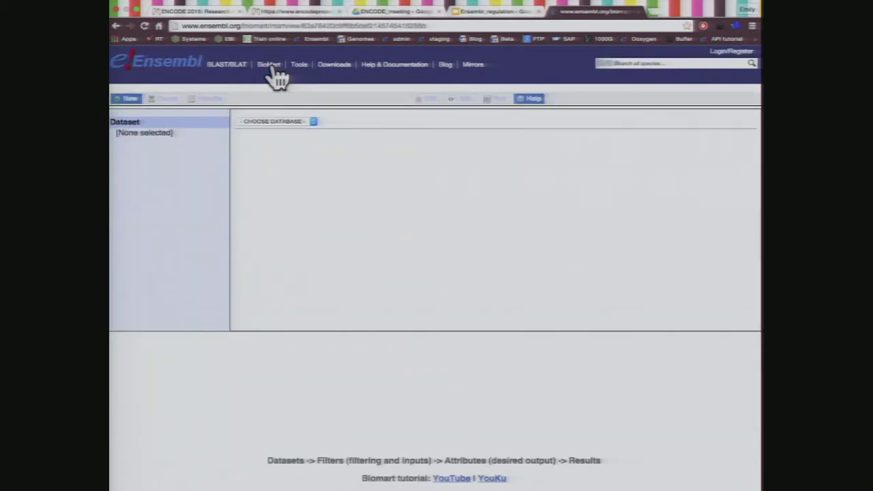
click(311, 122)
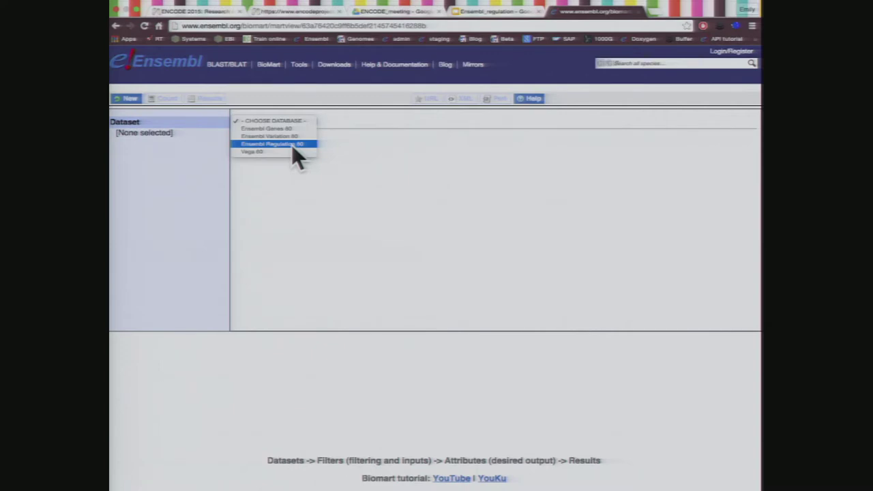
click(292, 145)
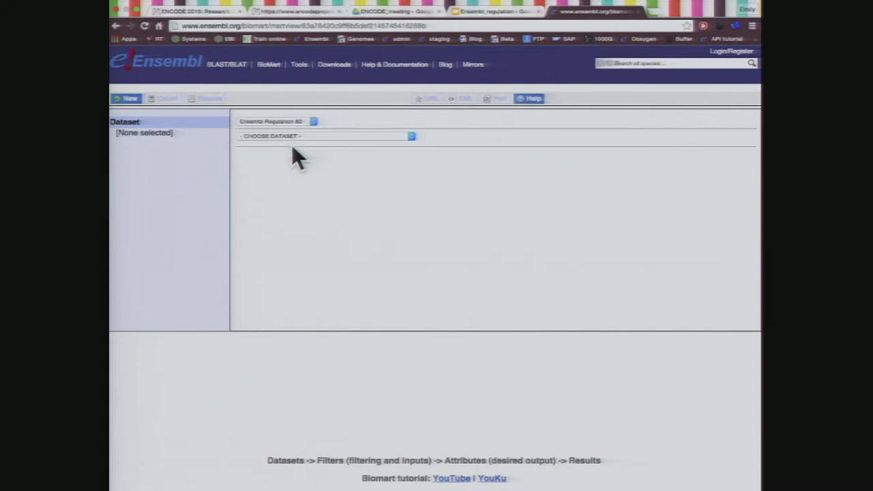
click(311, 140)
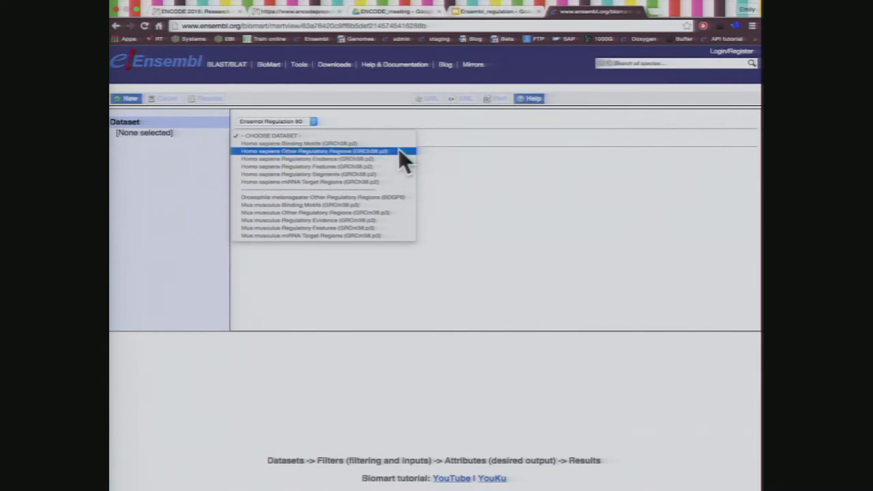
click(365, 167)
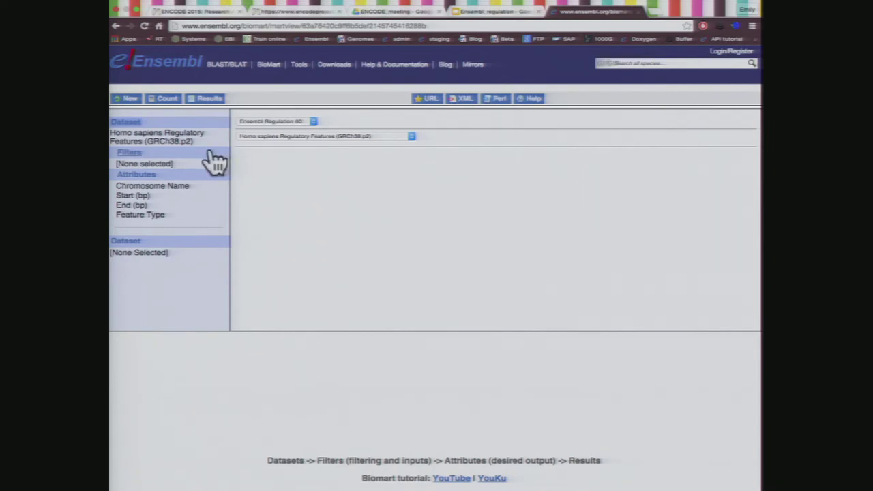
Step: Show the query's Filters and scroll down to the Regulatory Stable ID filter
click(129, 154)
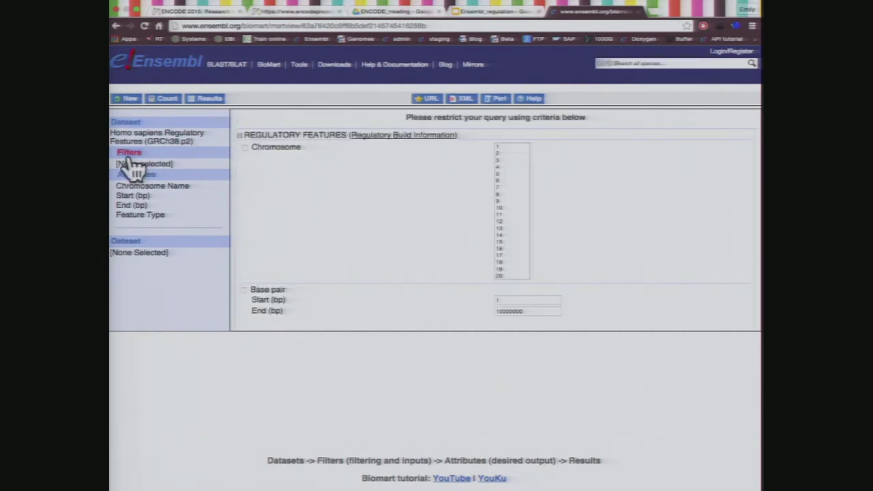
scroll(356, 197, down, 3)
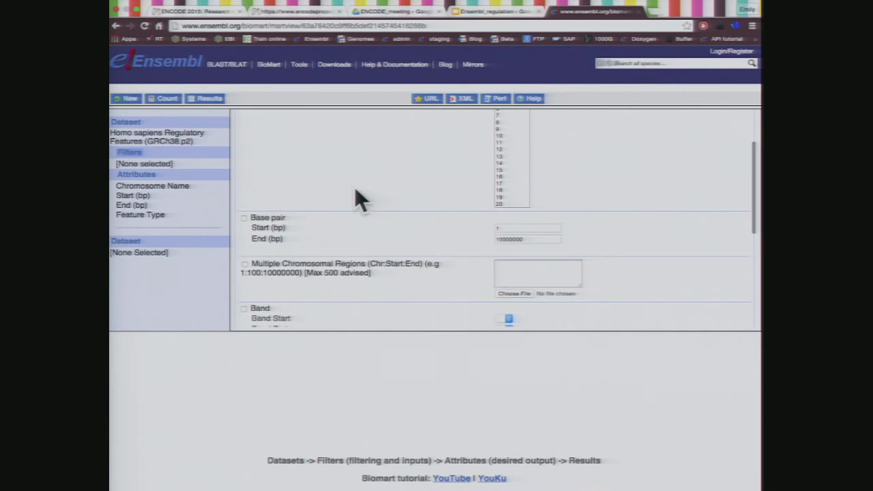
scroll(355, 181, up, 3)
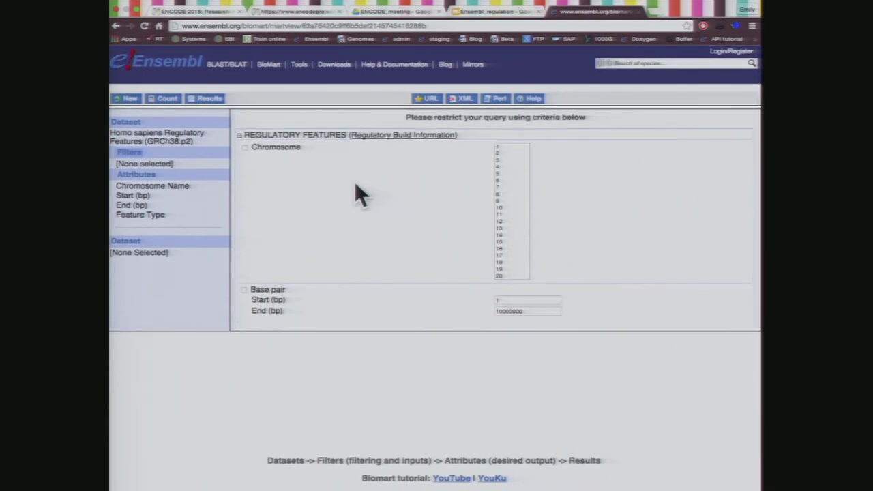
scroll(355, 183, down, 6)
scroll(355, 183, up, 6)
scroll(356, 184, down, 6)
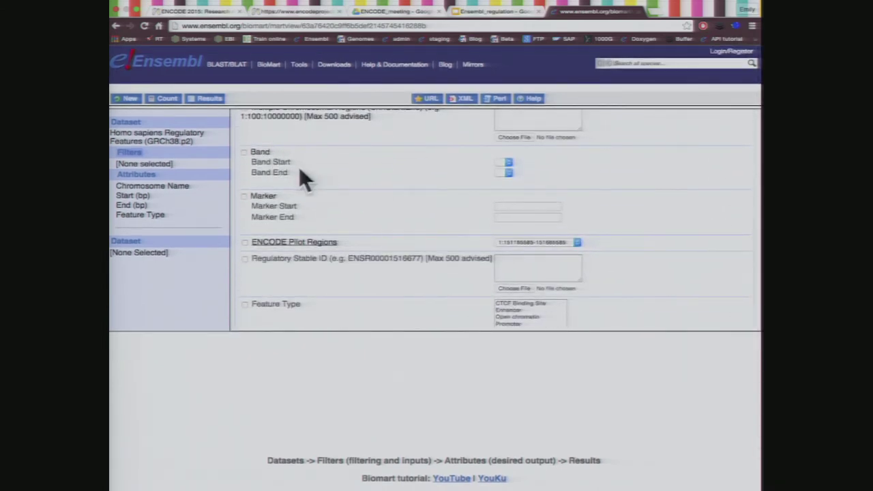
scroll(322, 211, down, 3)
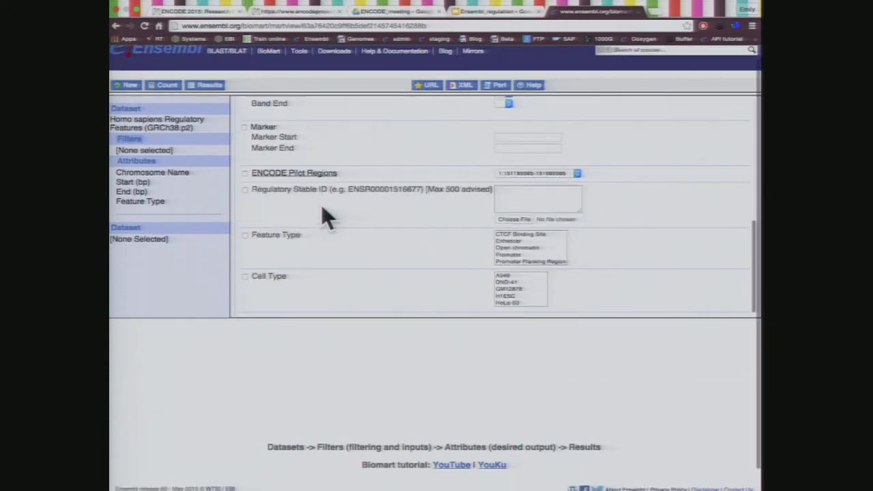
scroll(346, 226, down, 1)
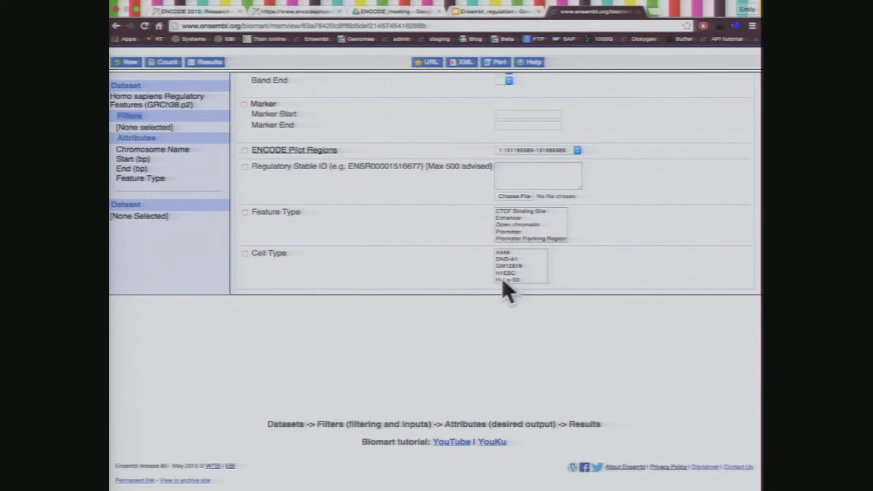
Step: Paste the copied ENSR IDs into the Regulatory Stable ID filter and enable that filter
click(541, 170)
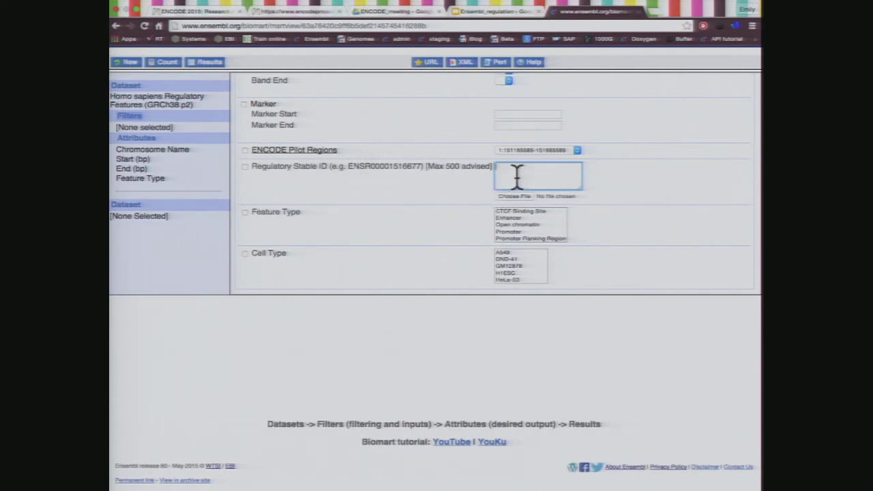
key(super+v)
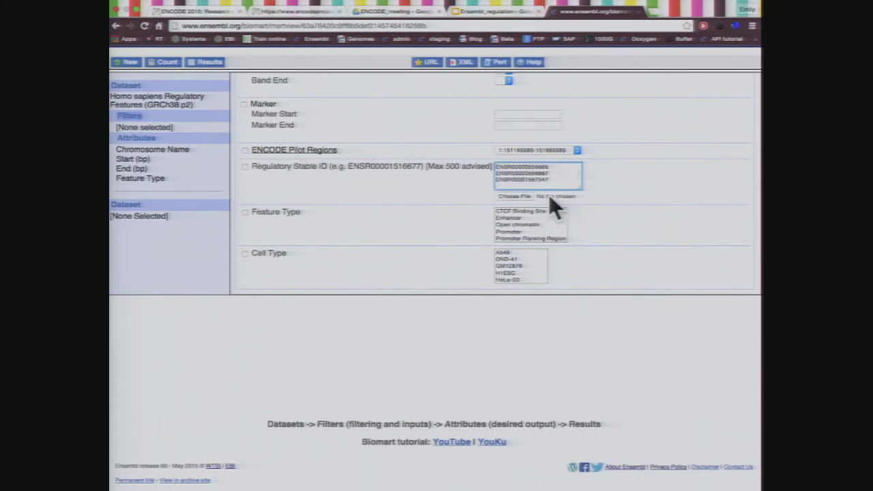
scroll(556, 175, up, 2)
scroll(557, 182, up, 1)
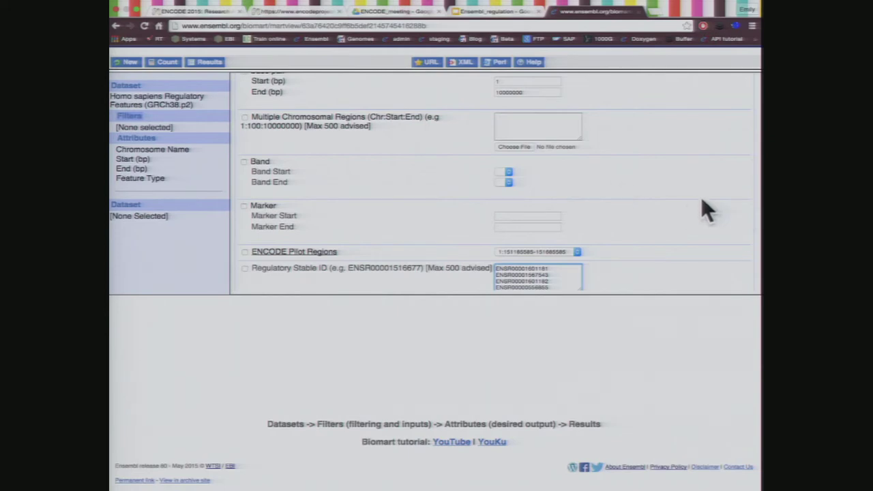
scroll(702, 205, down, 2)
click(243, 207)
click(244, 207)
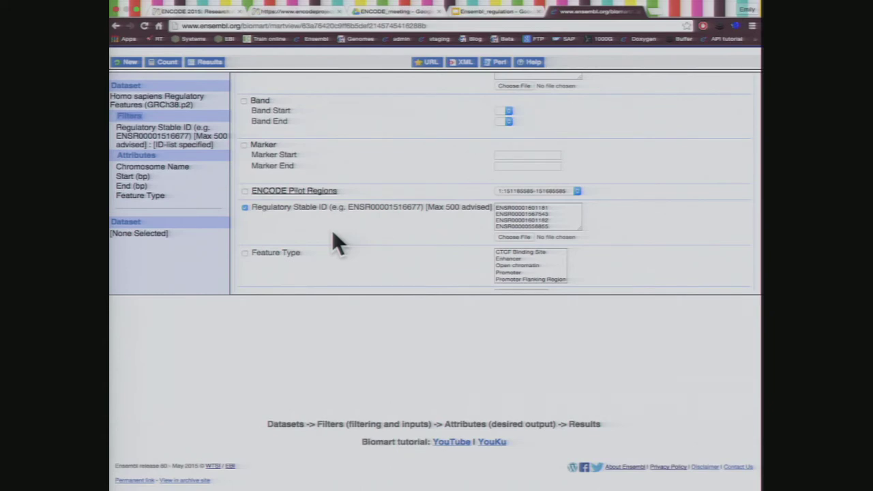
click(136, 155)
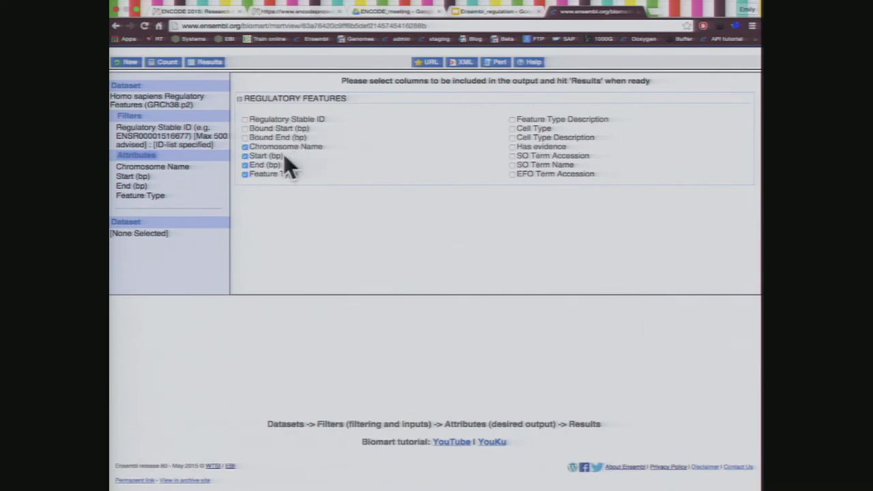
Step: Add Regulatory Stable ID as a fifth output column and display the results table
click(244, 119)
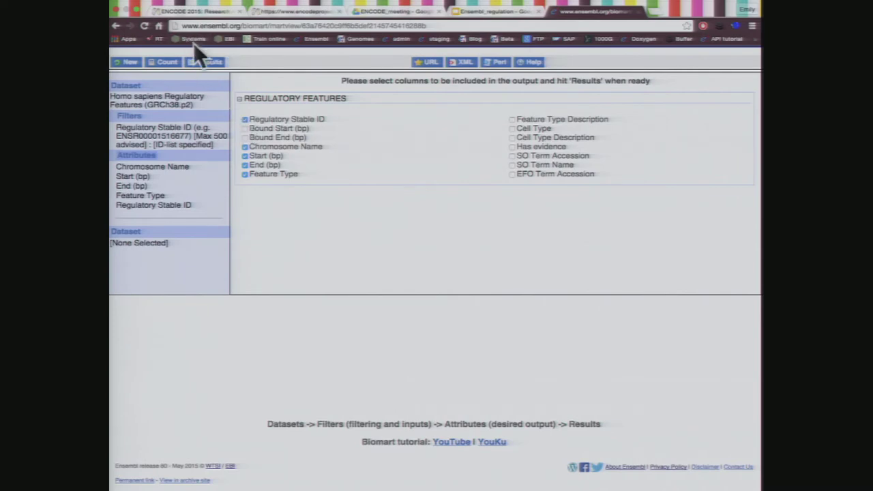
click(206, 63)
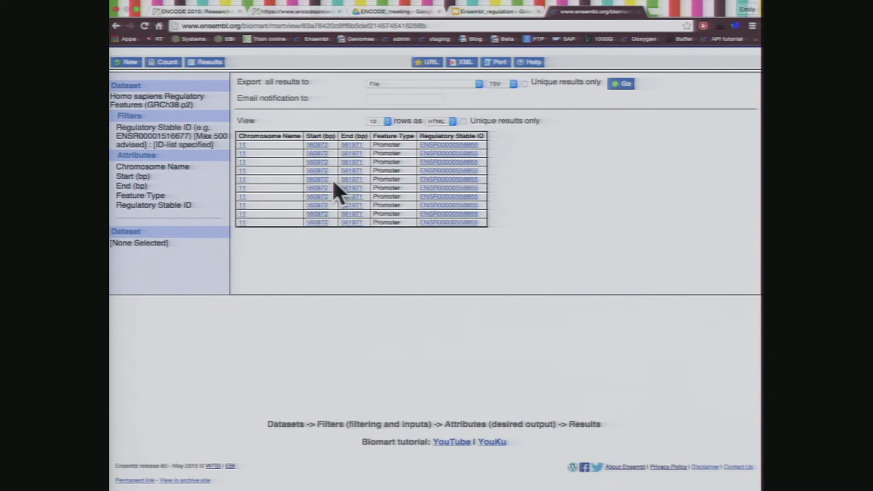
Step: Turn on 'Unique results only' for the results preview and bring up the View rows choices
click(464, 121)
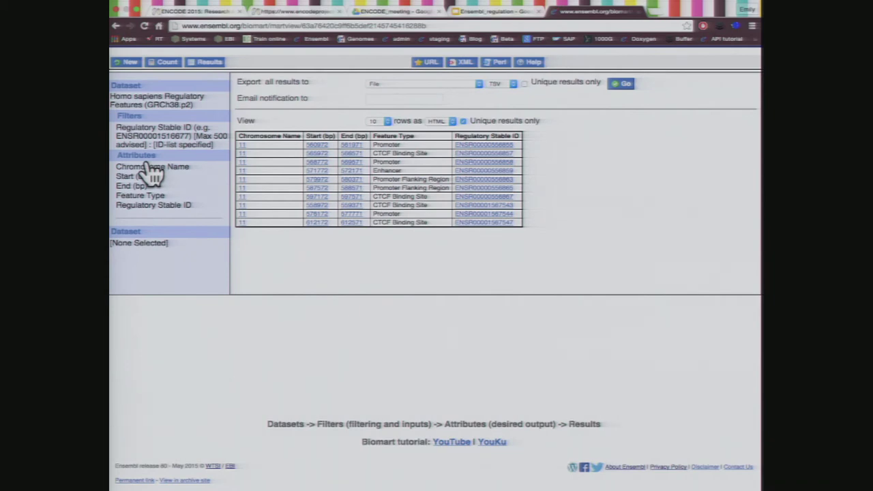
click(386, 121)
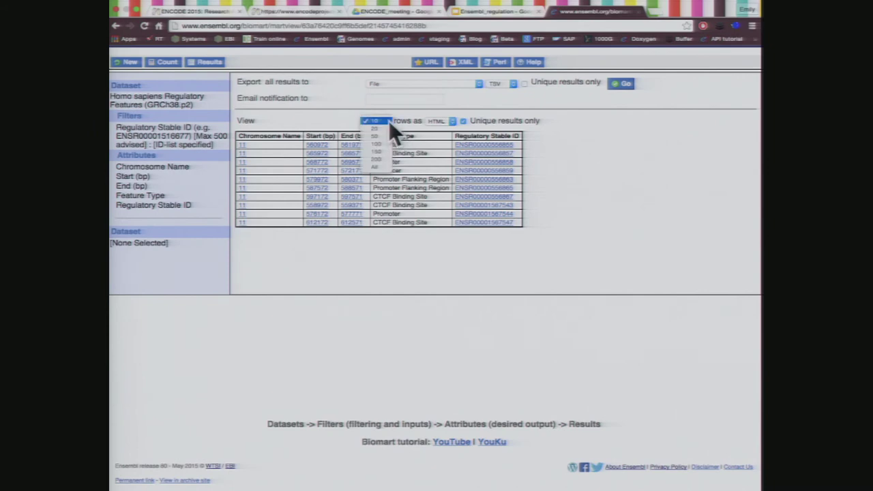
Step: Set View rows to All, close the full HTML results list, and show the Export File options
click(378, 168)
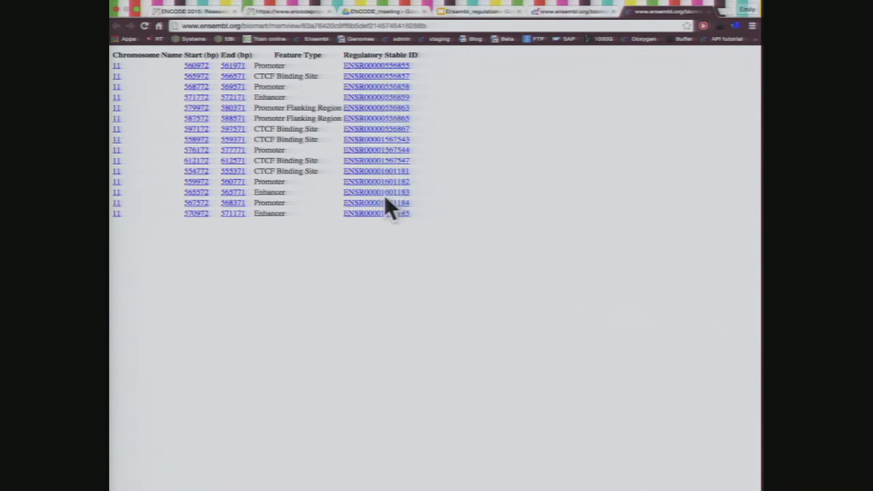
click(713, 12)
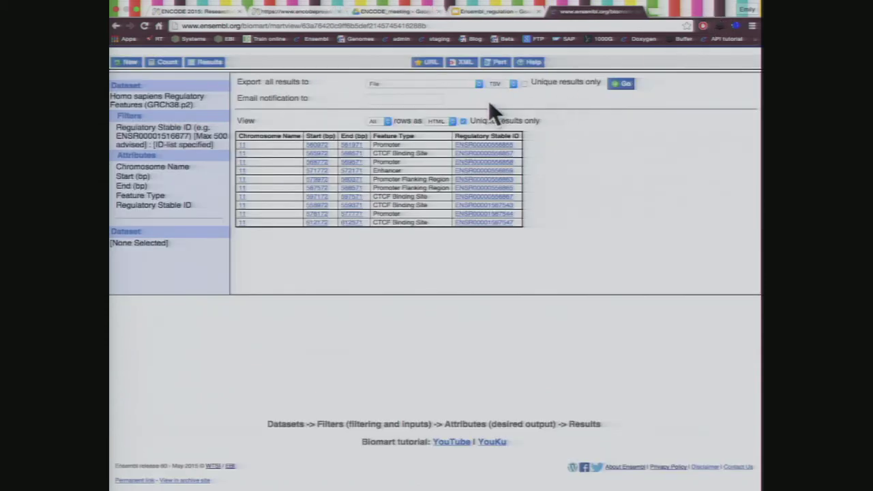
click(467, 87)
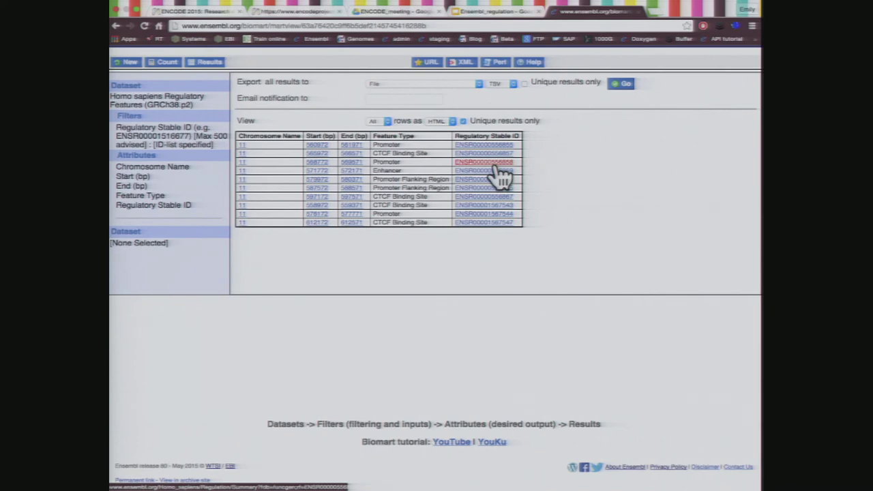
Step: Show slide 18, the Hands-on exercises slide in Ensembl_regulation, then bring up the ENCODE workbook PDF
click(502, 16)
scroll(182, 389, down, 2)
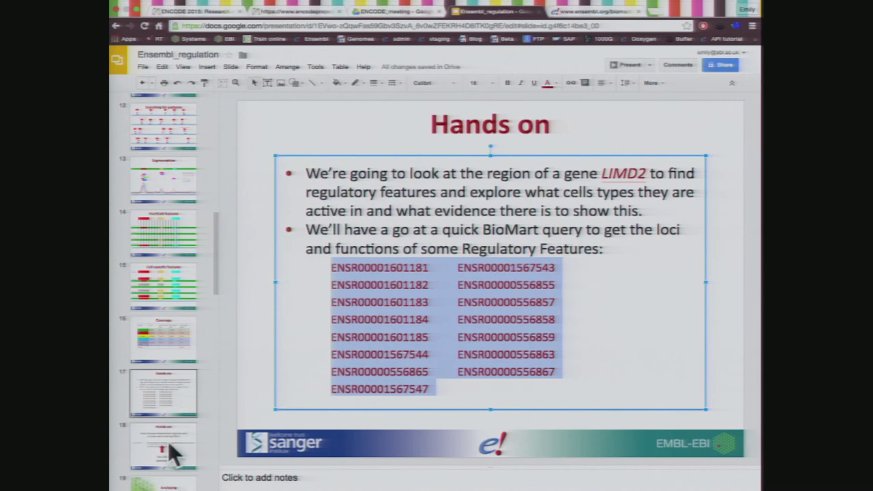
click(170, 452)
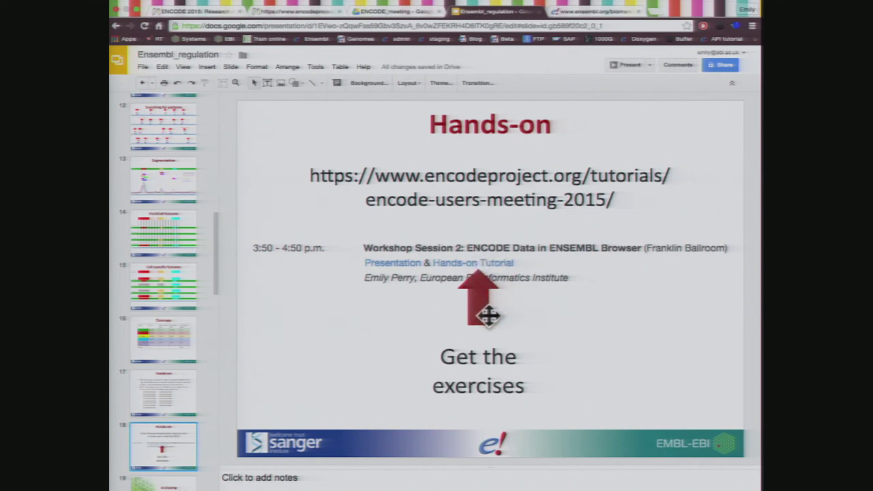
click(293, 13)
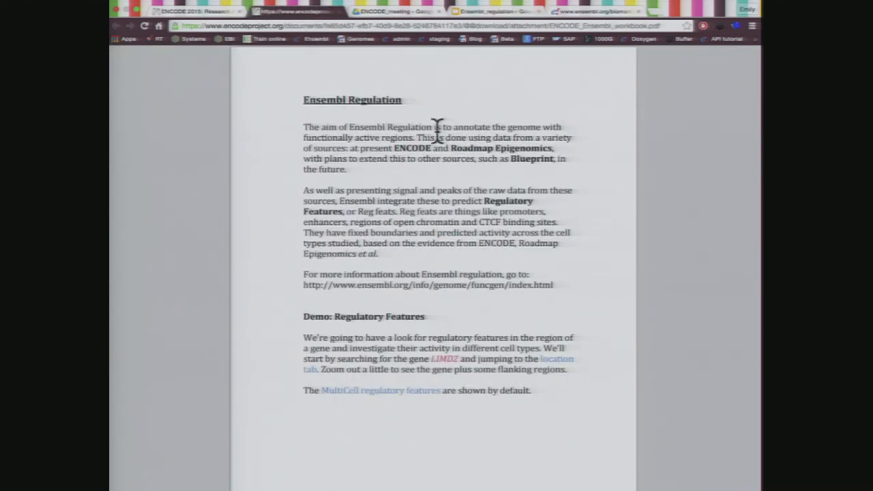
Step: Scroll through the ENCODE workbook to the answers and back to the page 15 Browser Exercises on STX7
scroll(438, 130, down, 15)
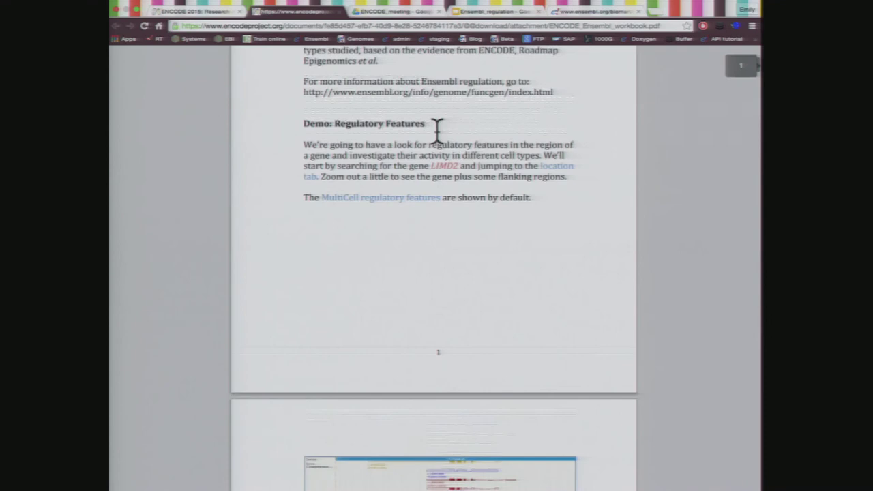
scroll(437, 129, down, 12)
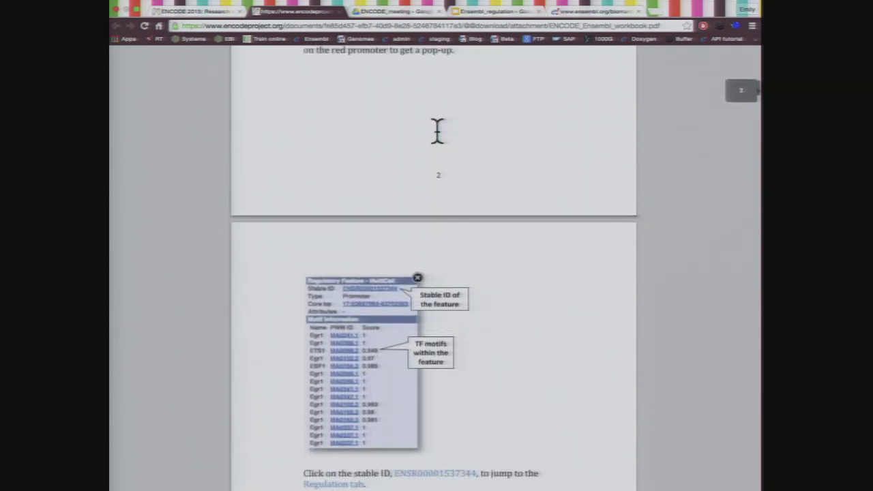
scroll(438, 130, down, 8)
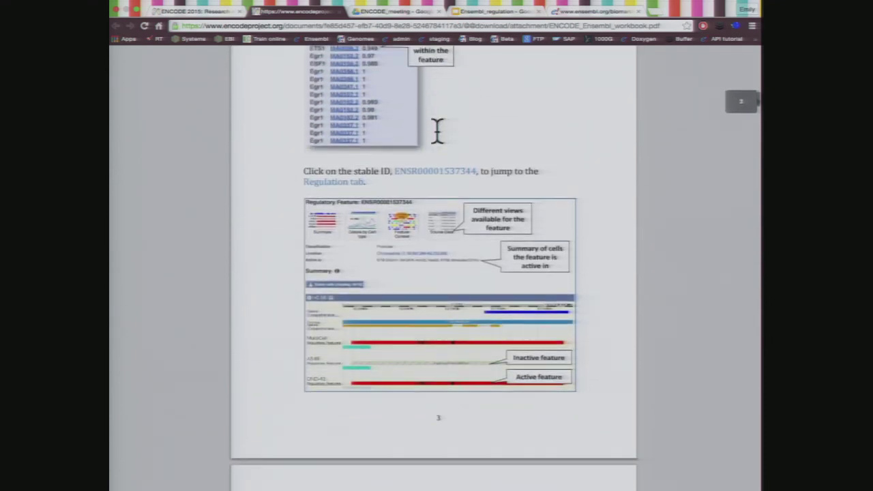
scroll(437, 129, down, 15)
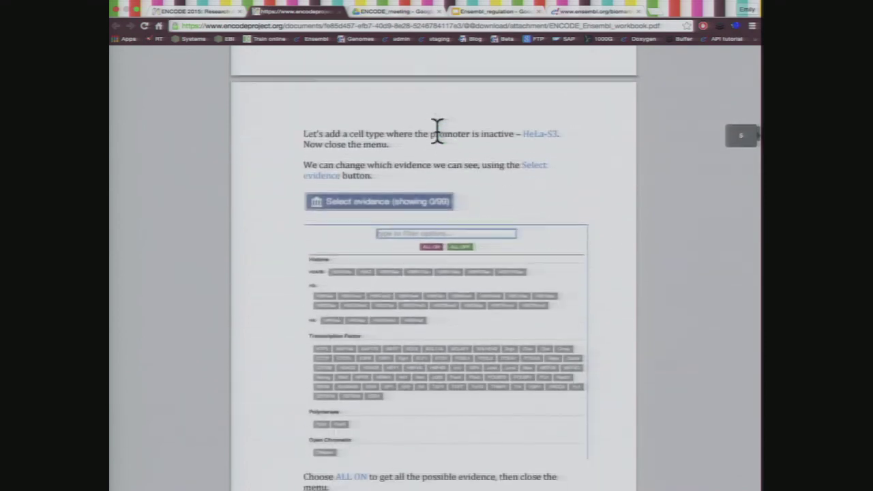
scroll(437, 130, down, 15)
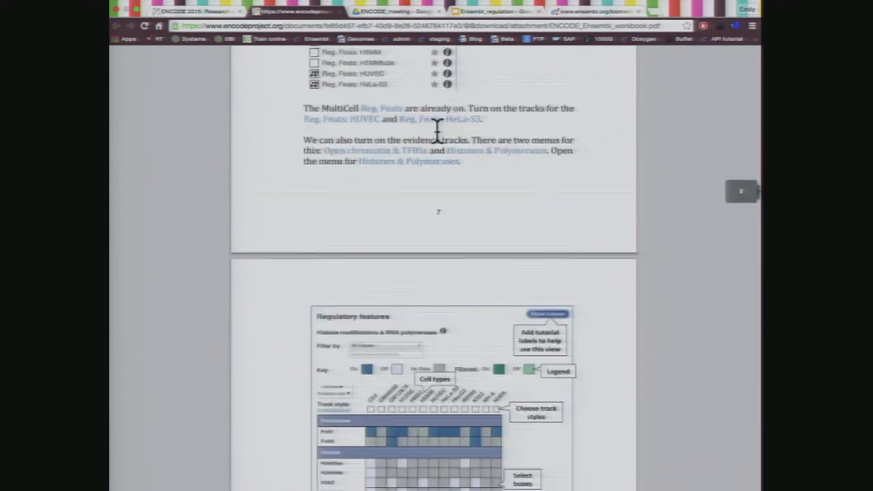
scroll(438, 130, down, 15)
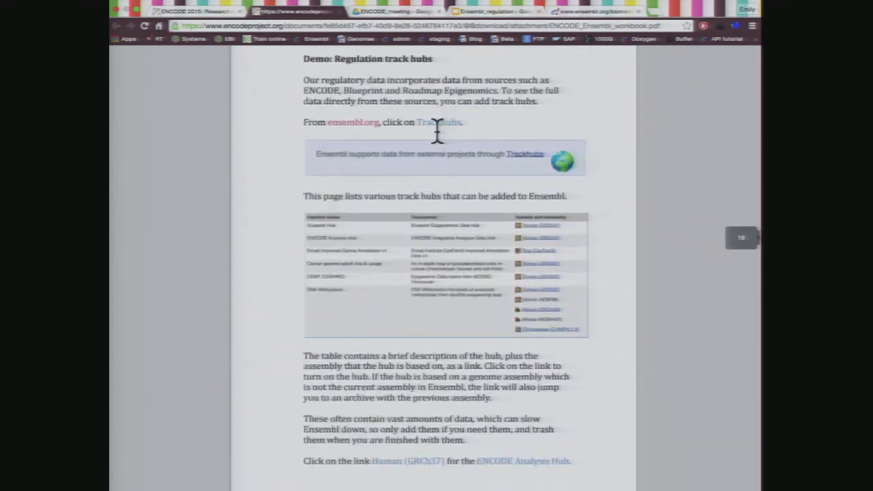
scroll(438, 130, down, 15)
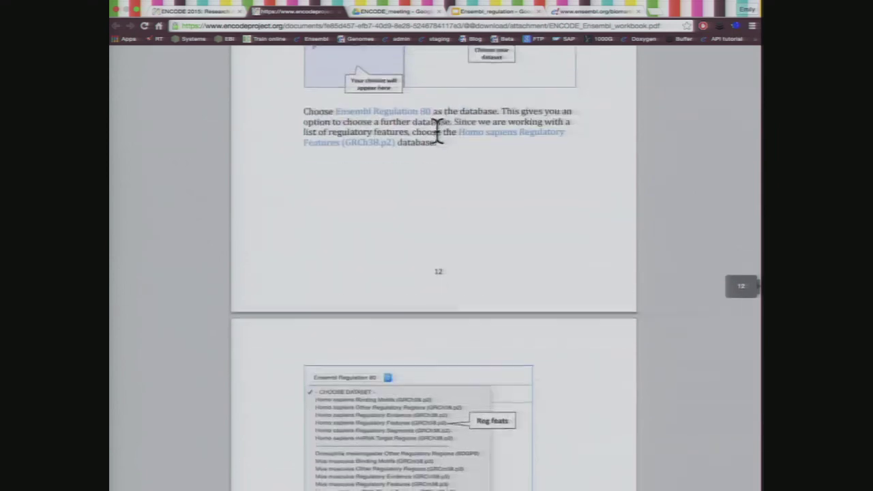
scroll(437, 129, down, 15)
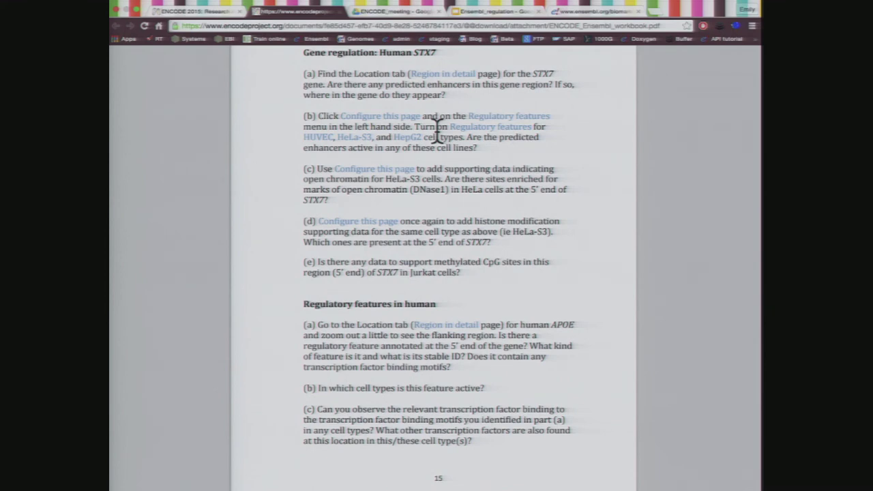
scroll(437, 127, down, 10)
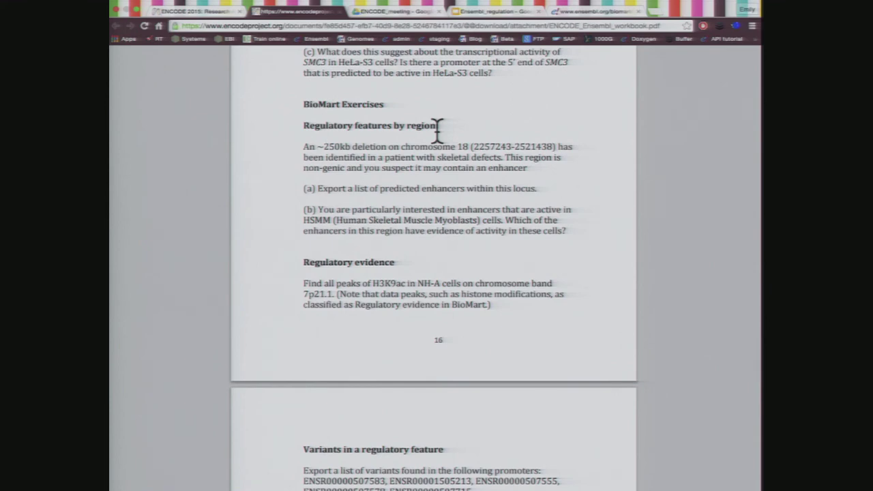
scroll(437, 127, down, 12)
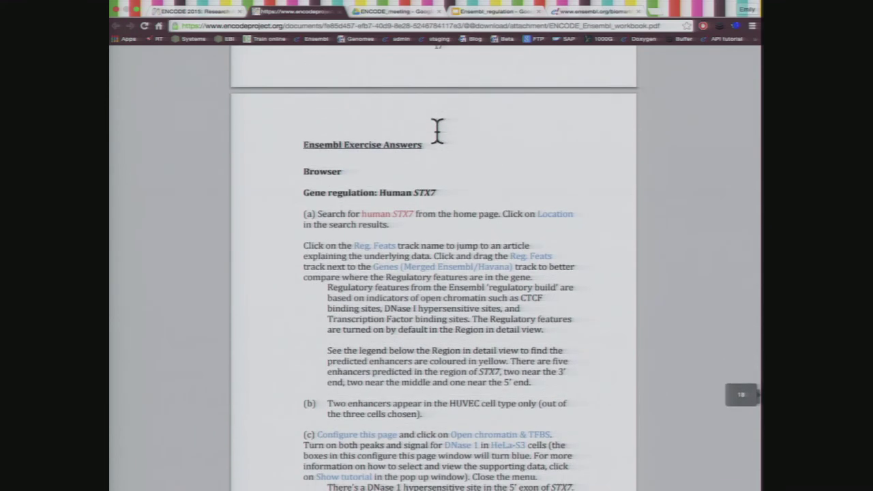
scroll(438, 128, down, 2)
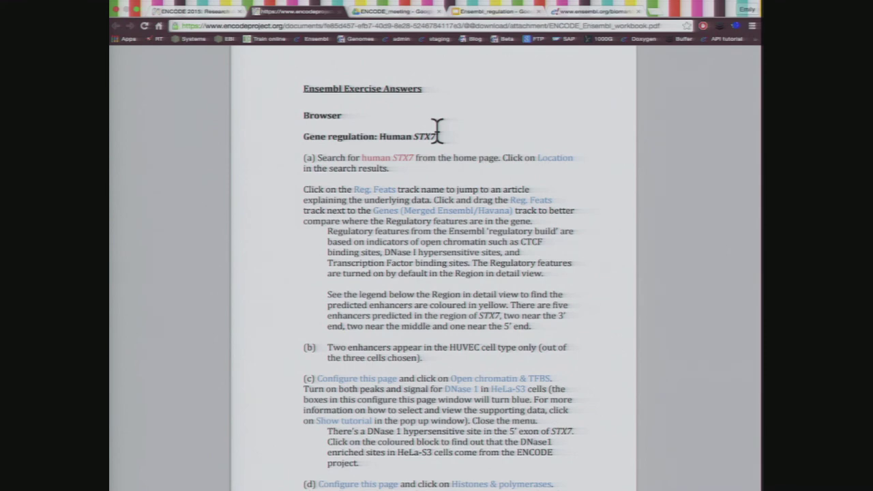
scroll(436, 130, down, 5)
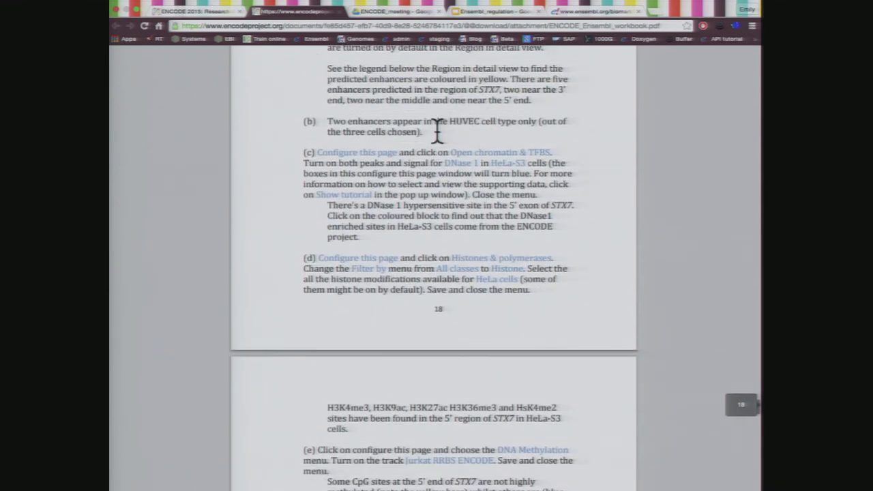
scroll(438, 130, up, 20)
scroll(437, 128, up, 5)
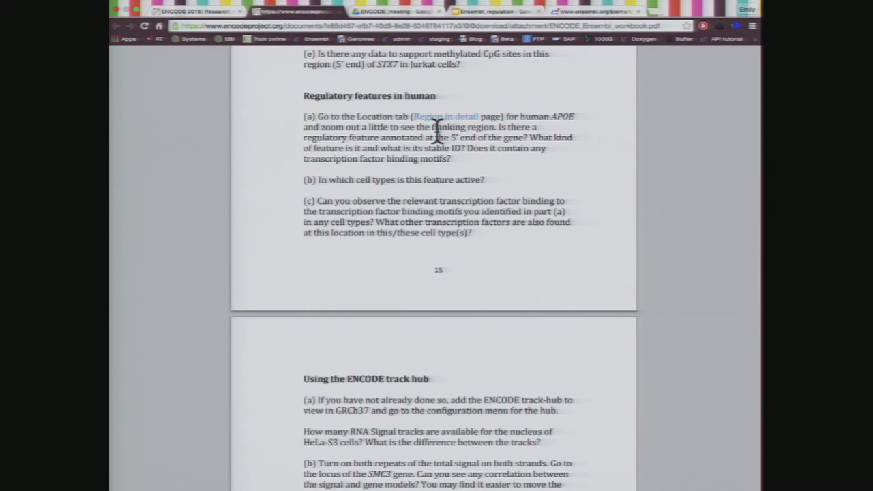
scroll(437, 129, up, 8)
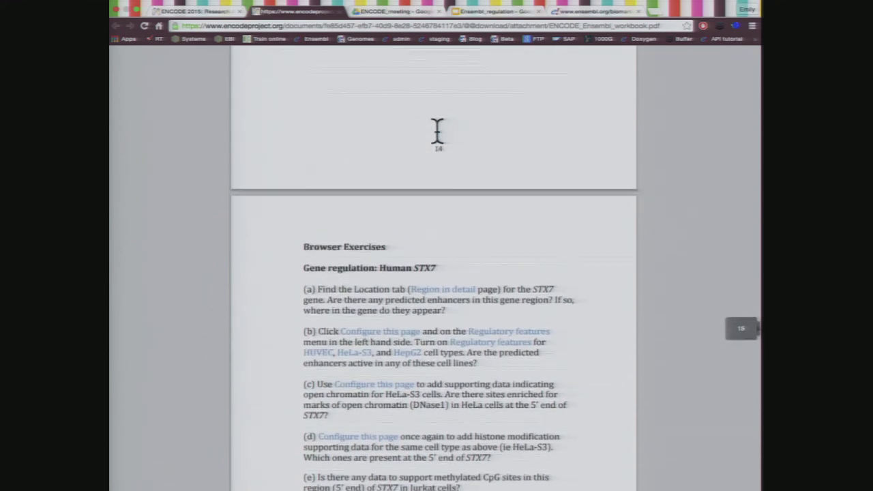
scroll(438, 130, down, 3)
scroll(438, 129, down, 1)
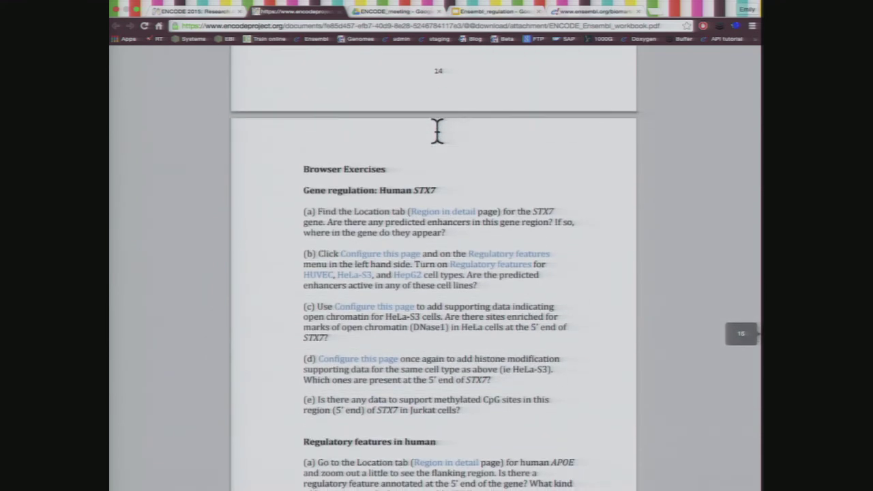